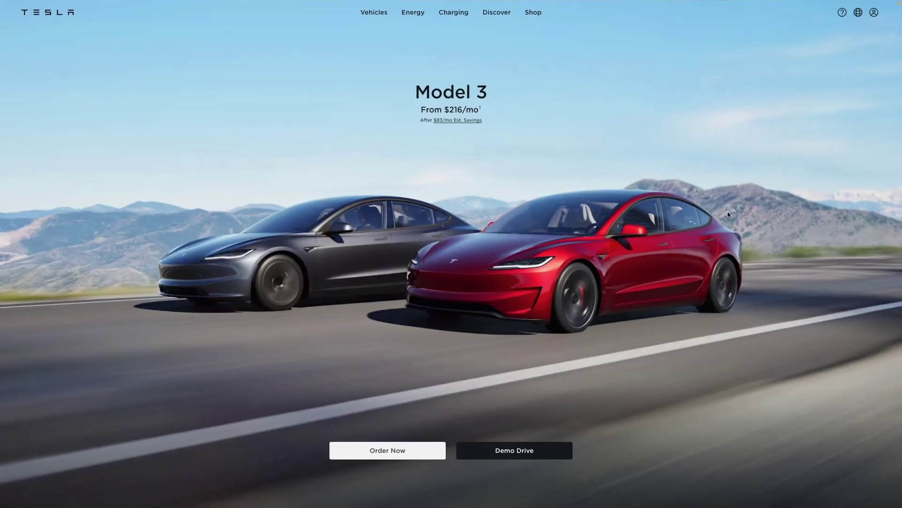
Look through the Tesla reference homepage from the Model 3 banner down to the footer and back up.
scroll(728, 212, "down", 4)
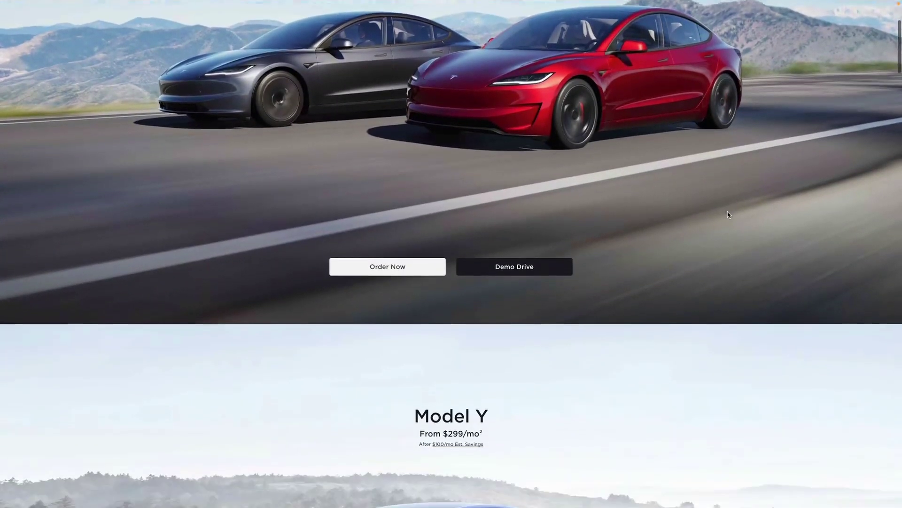
scroll(728, 214, "down", 15)
scroll(727, 214, "down", 15)
scroll(727, 215, "down", 15)
scroll(728, 214, "down", 15)
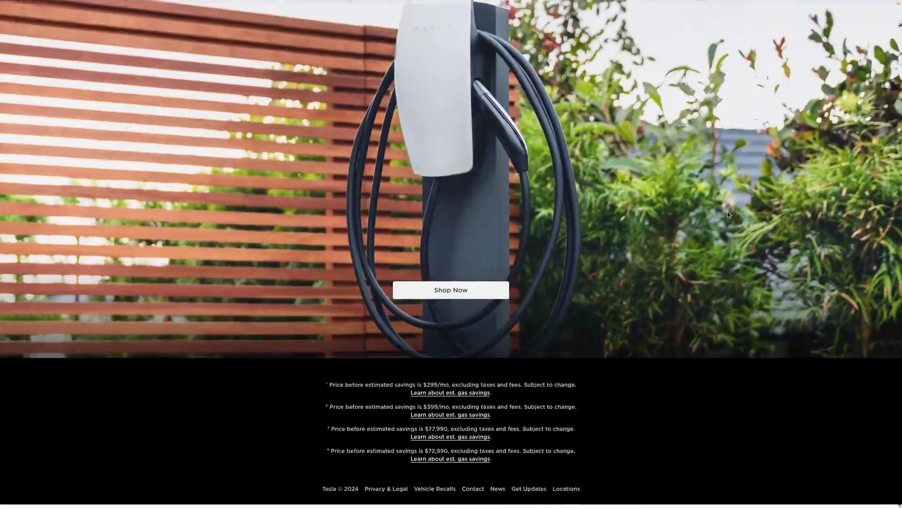
scroll(728, 215, "up", 20)
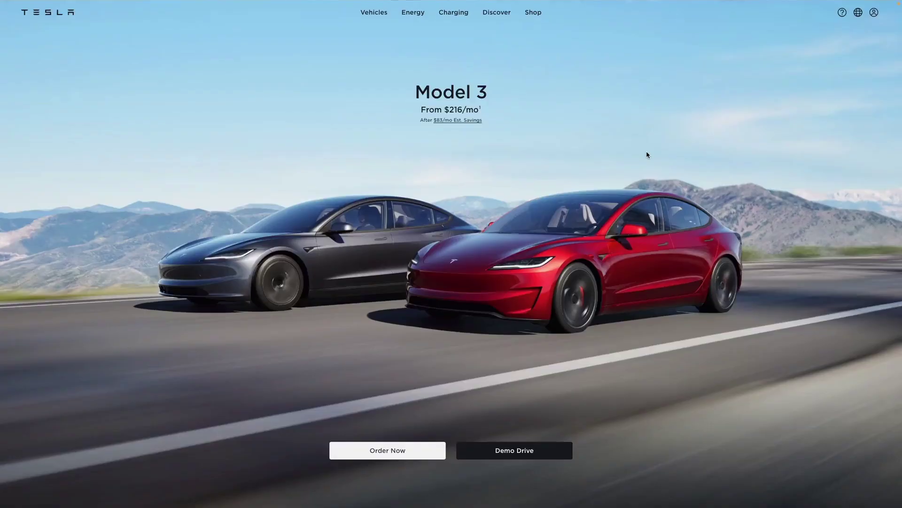
Switch to the Wix Studio editor and inspect the page's header, footer and blank section.
key("ctrl+Tab")
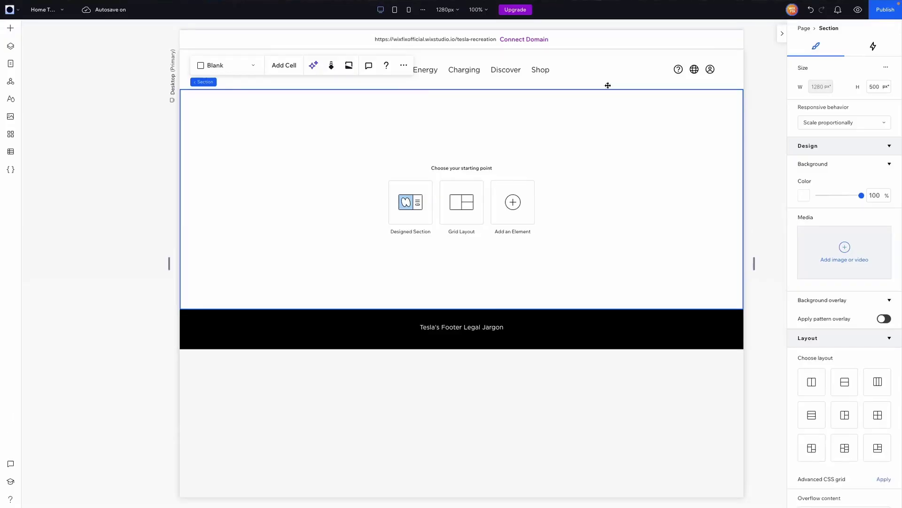
left_click(736, 79)
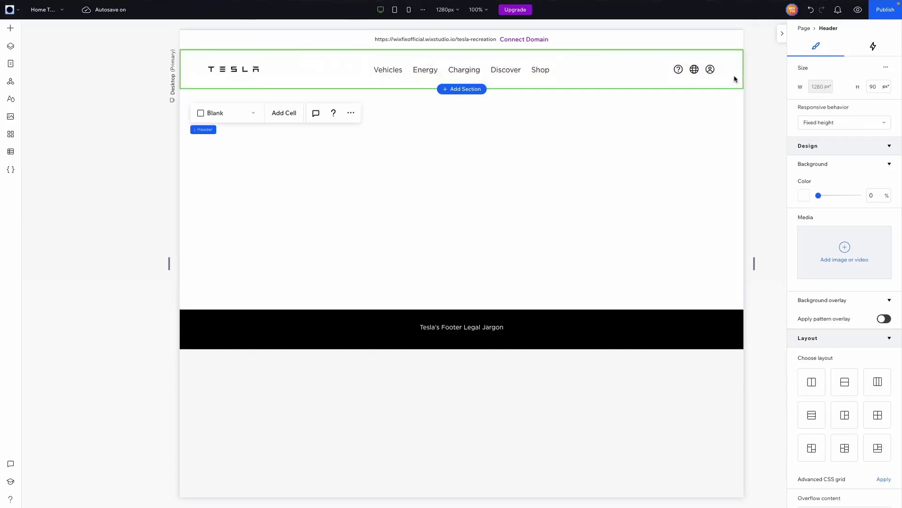
left_click(715, 326)
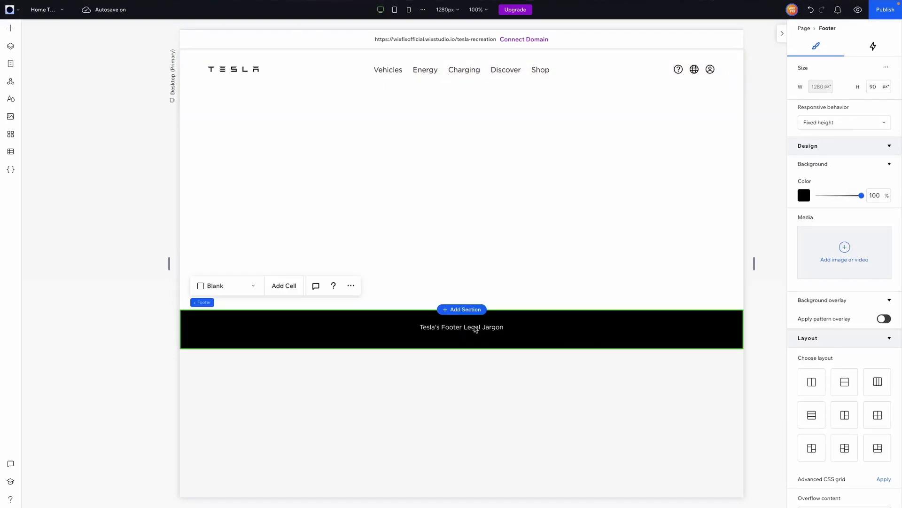
left_click(611, 201)
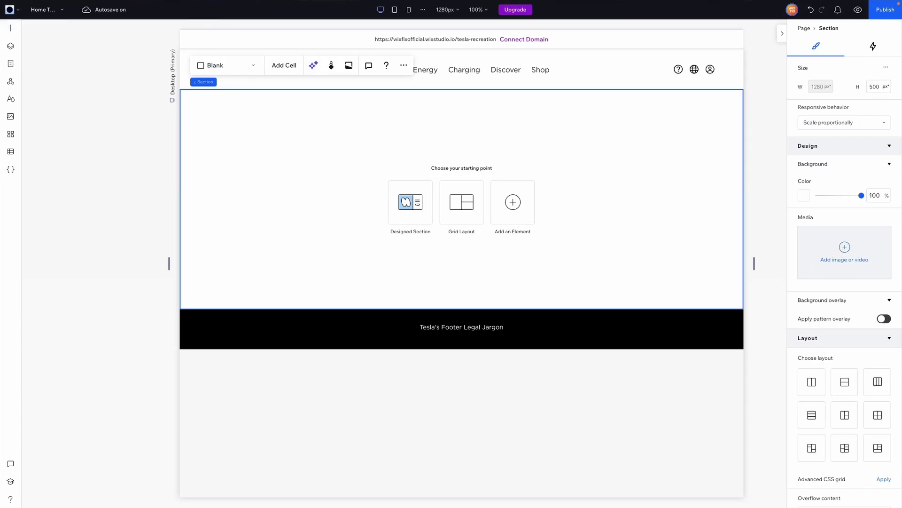
Insert the Homepage-Model-3 desktop image from the site files into the blank section and stretch it to fill the section.
left_click(10, 28)
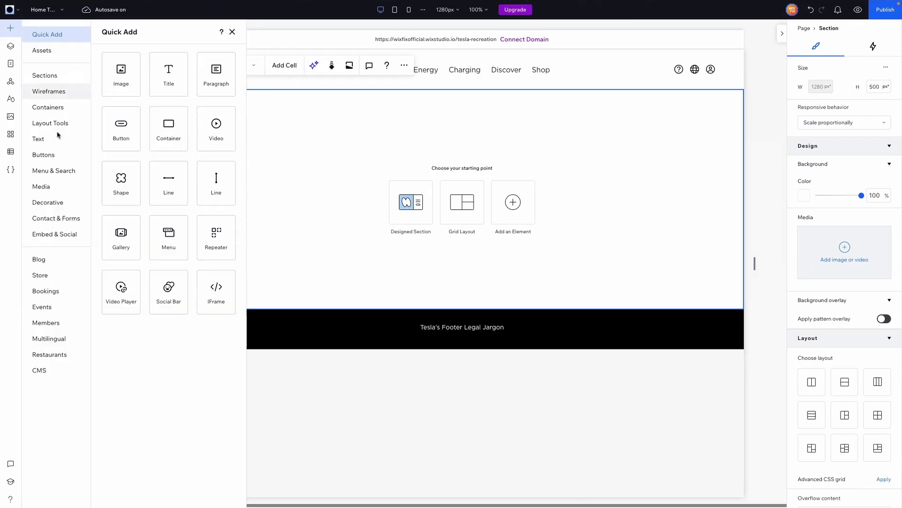
left_click(41, 187)
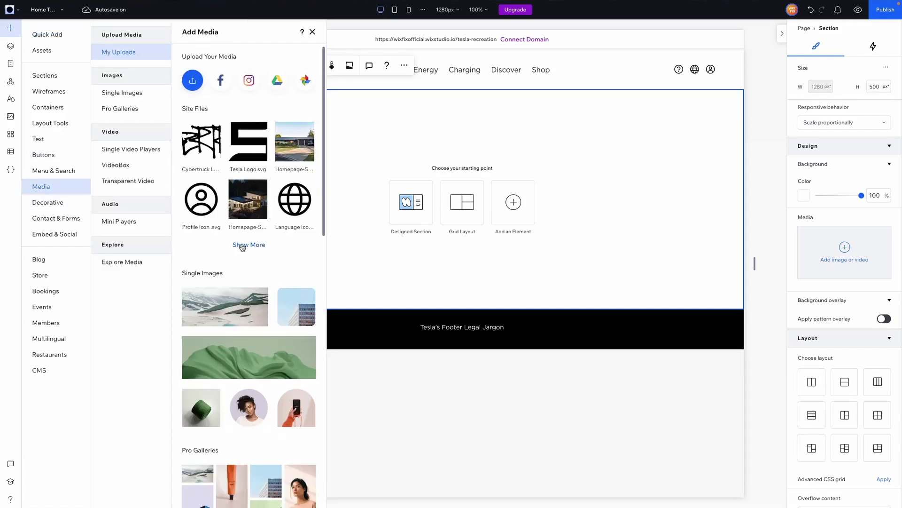
left_click(243, 247)
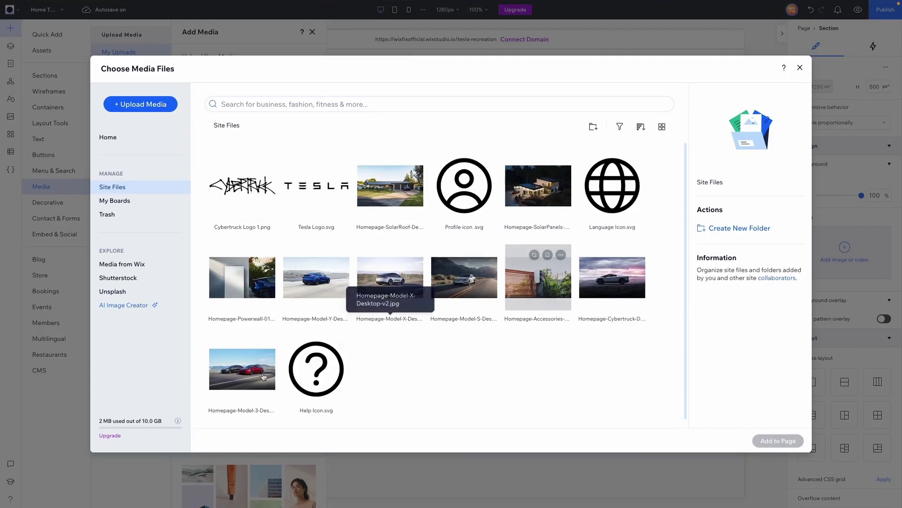
left_click(249, 386)
double_click(248, 386)
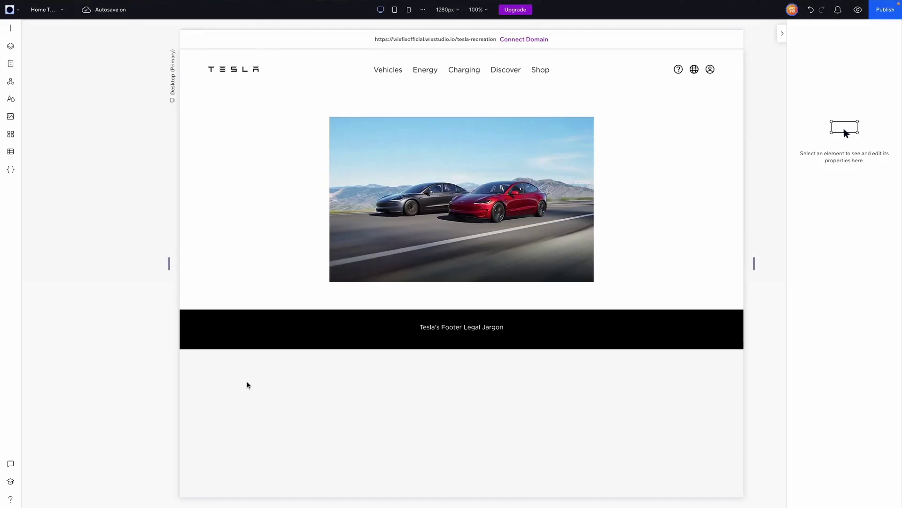
left_click(585, 129)
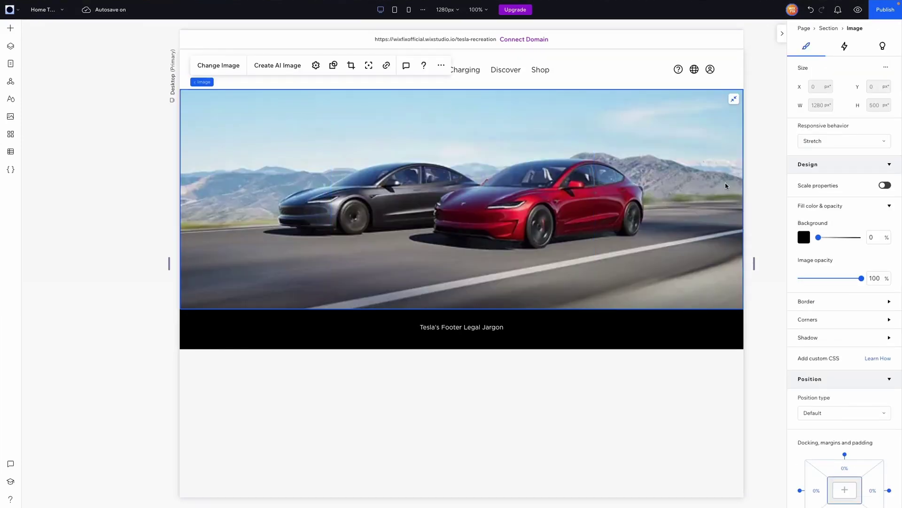
Set the responsive behavior of the section containing the Model 3 image to Fit to screen.
mouse_move(202, 84)
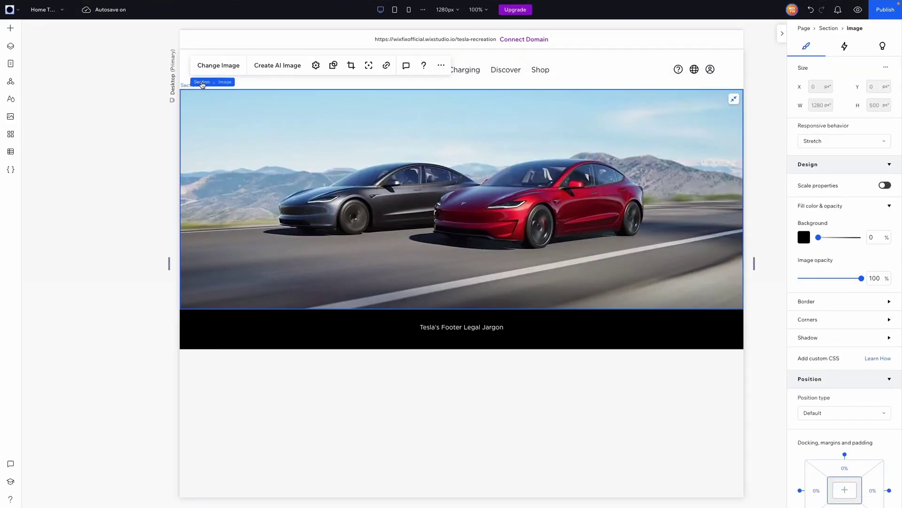
left_click(202, 83)
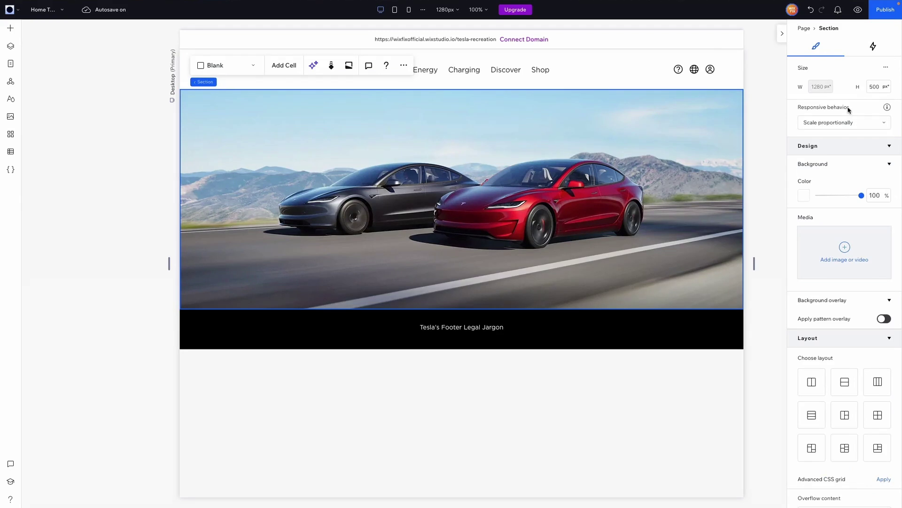
left_click(827, 123)
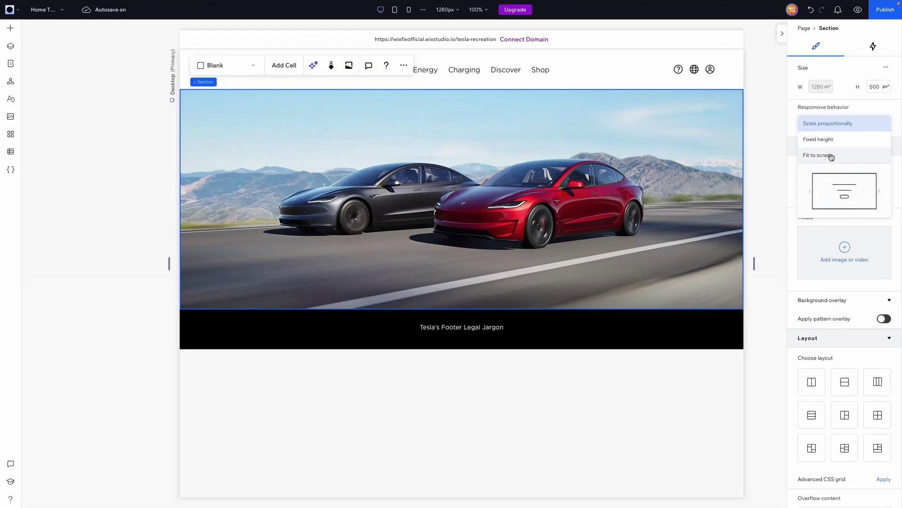
left_click(832, 156)
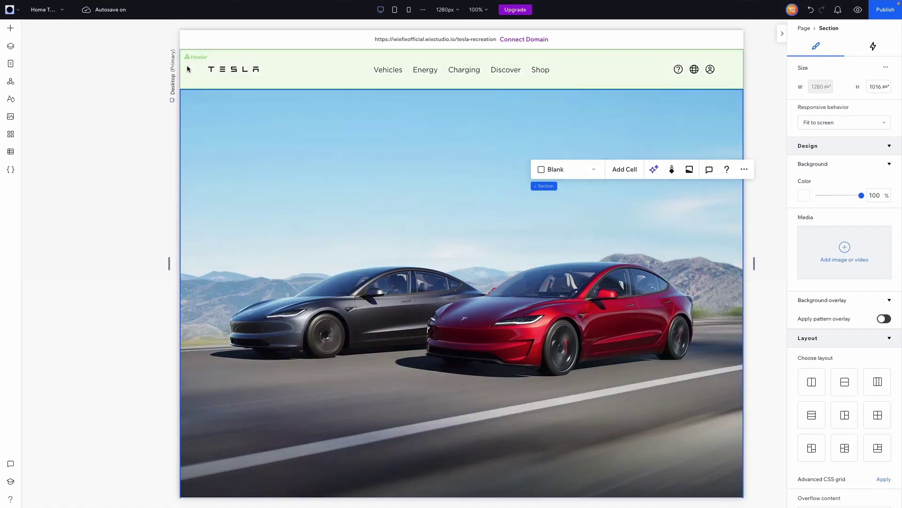
Set the header's position type to Pinned so it overlays the Model 3 section.
left_click(190, 74)
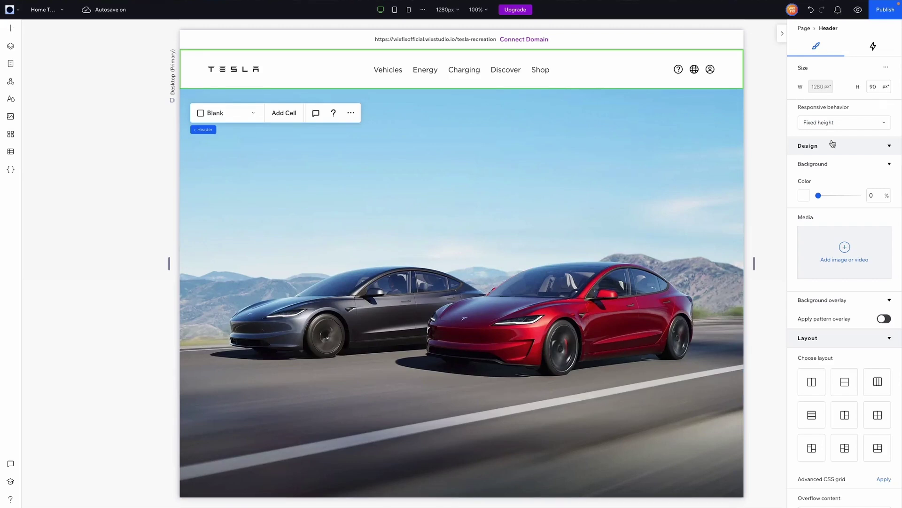
scroll(833, 143, "down", 5)
scroll(832, 143, "down", 1)
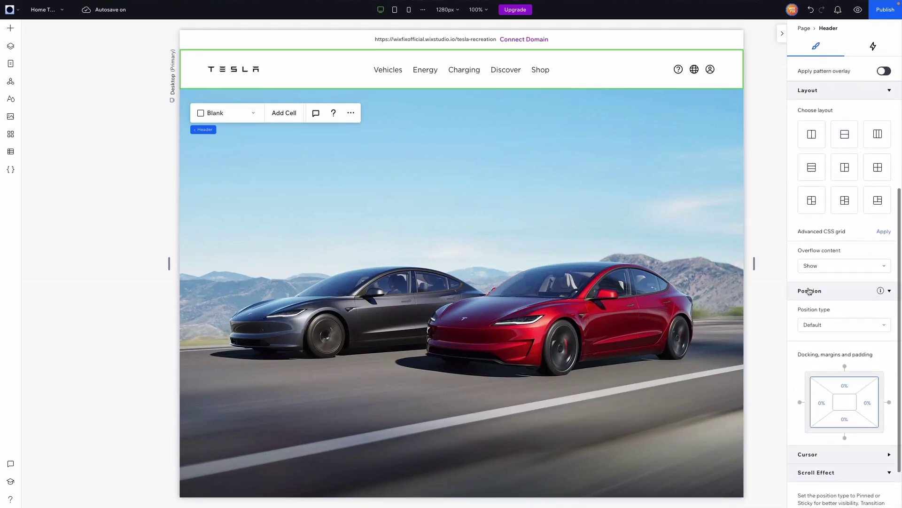
left_click(812, 327)
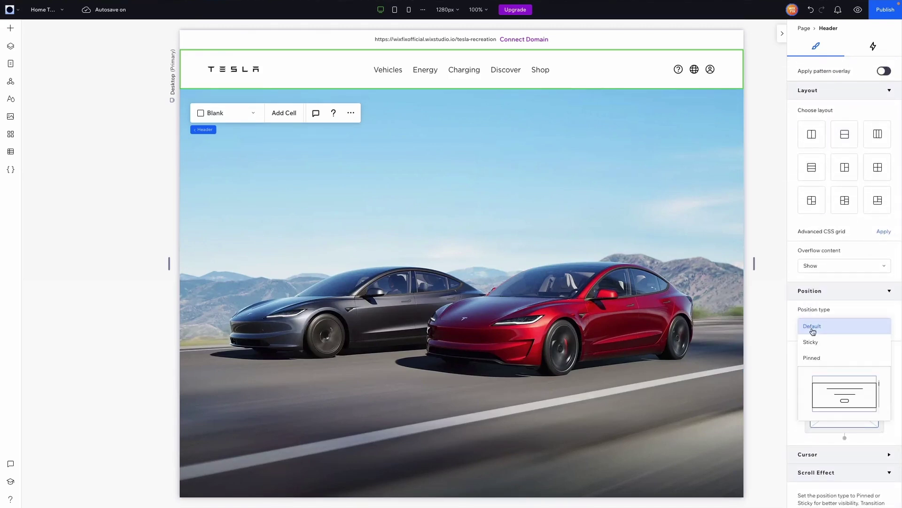
left_click(817, 358)
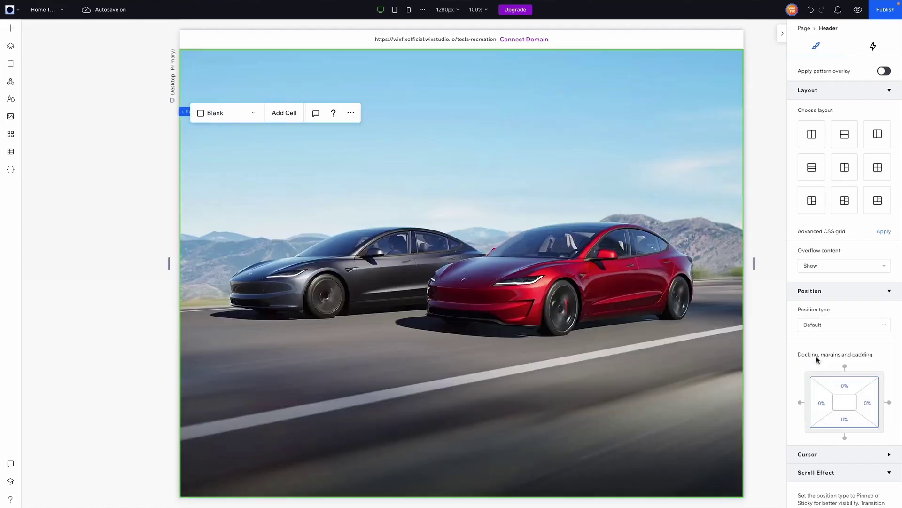
Preview the site to check how the pinned header behaves while scrolling, and return to editing.
left_click(858, 10)
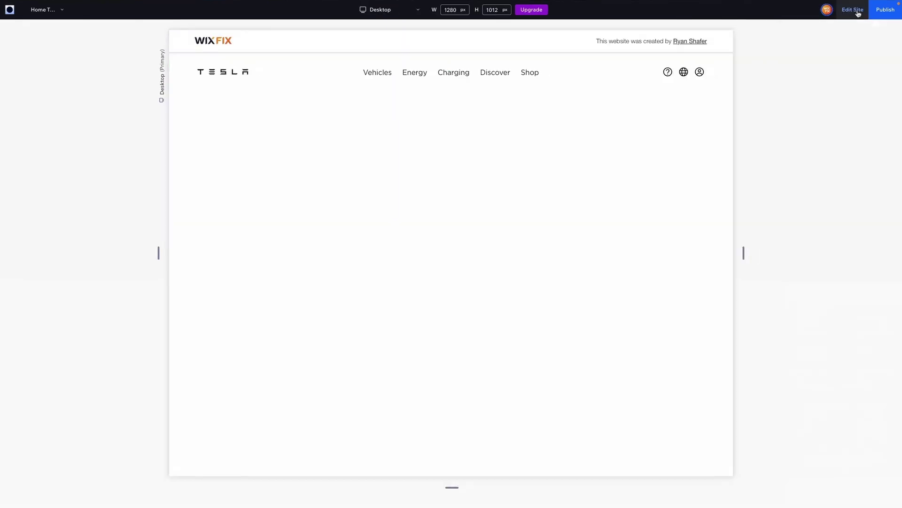
scroll(590, 215, "down", 2)
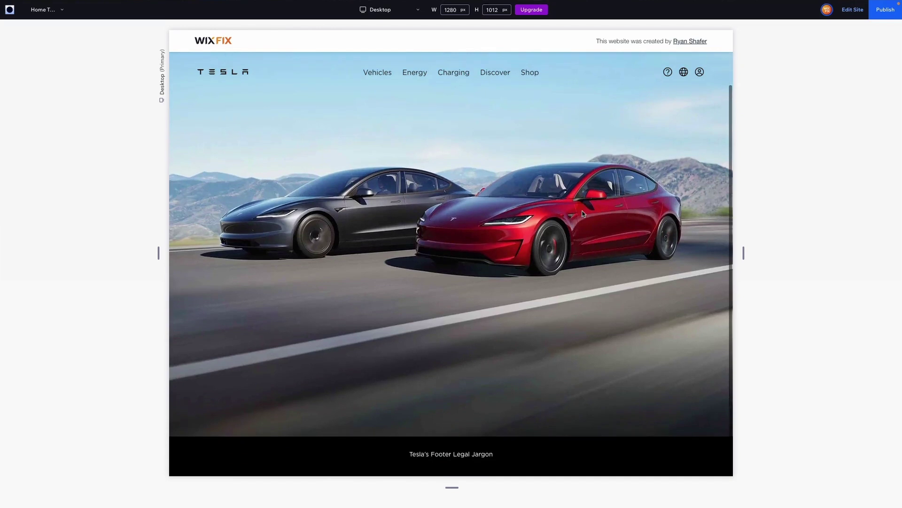
scroll(583, 214, "up", 2)
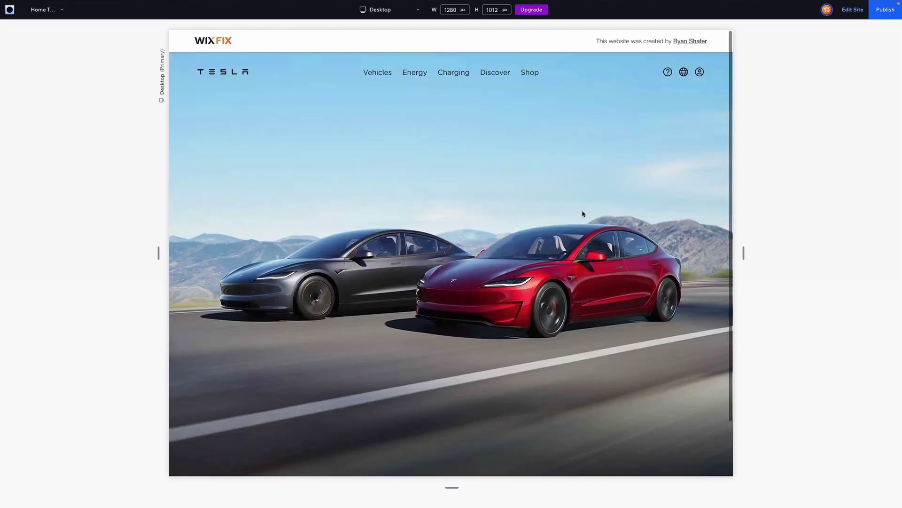
left_click(852, 9)
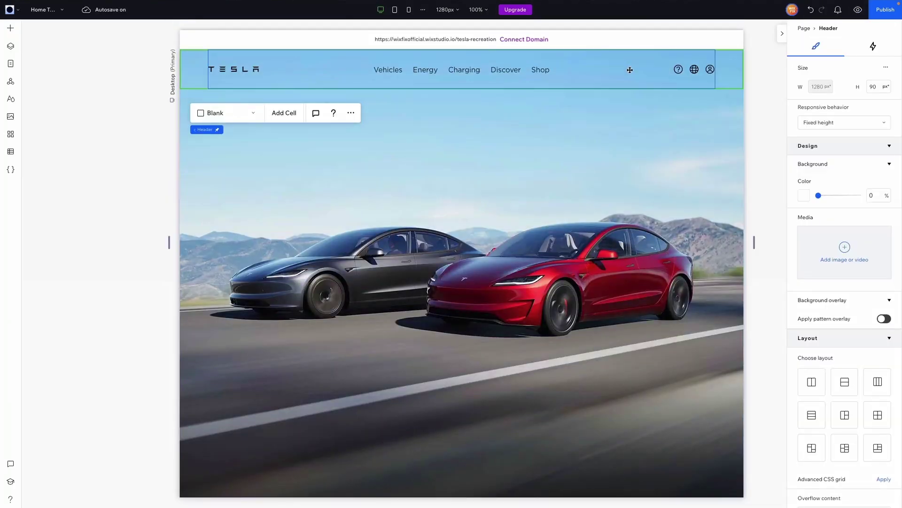
Copy the header's container with the logo, menu and icons, and remove the header from the page.
left_click(630, 69)
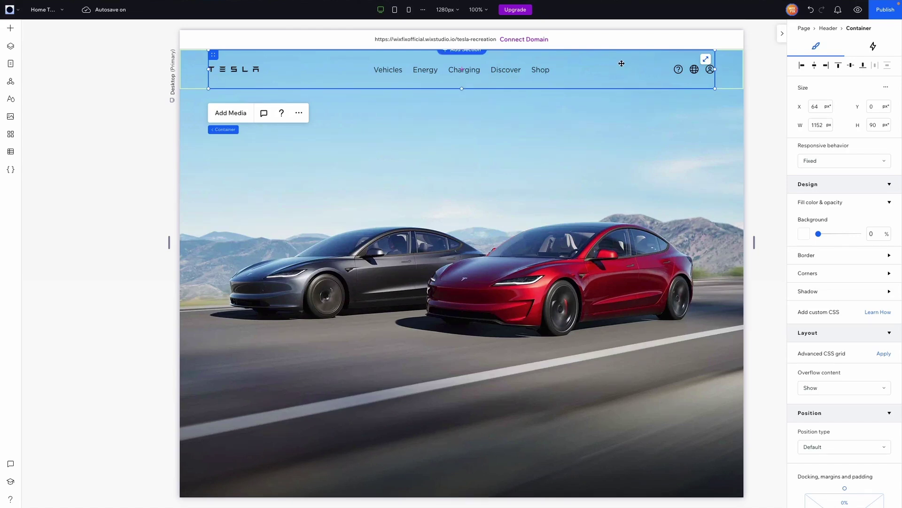
left_click(725, 76)
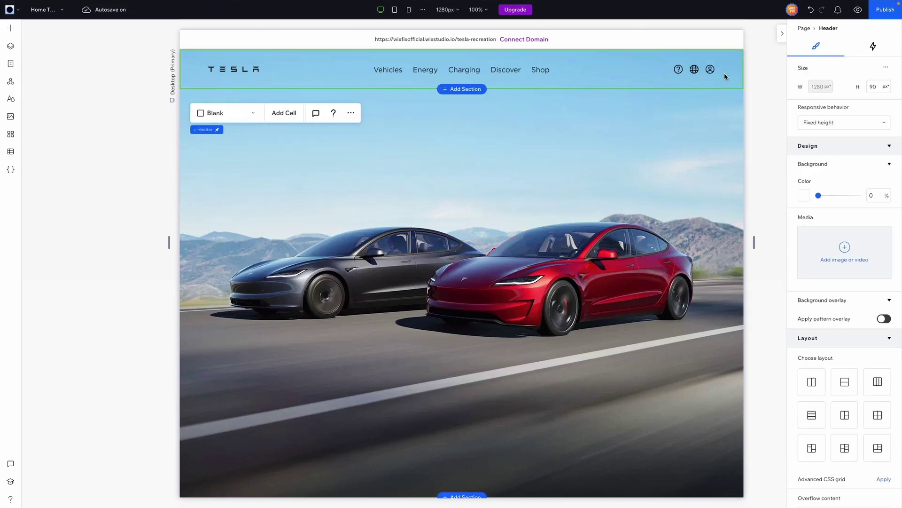
right_click(725, 77)
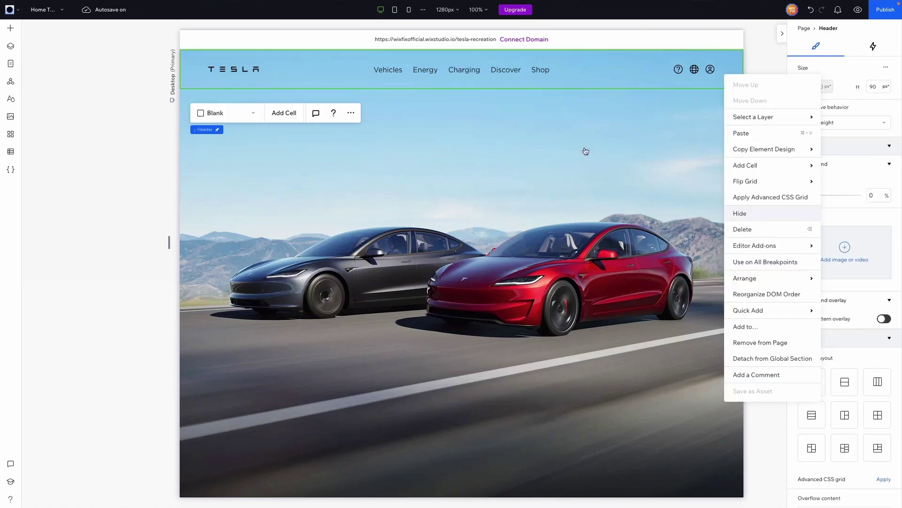
Paste the navigation container into the Model 3 section, center it horizontally and align it to the section's top edge.
left_click(449, 124)
right_click(449, 125)
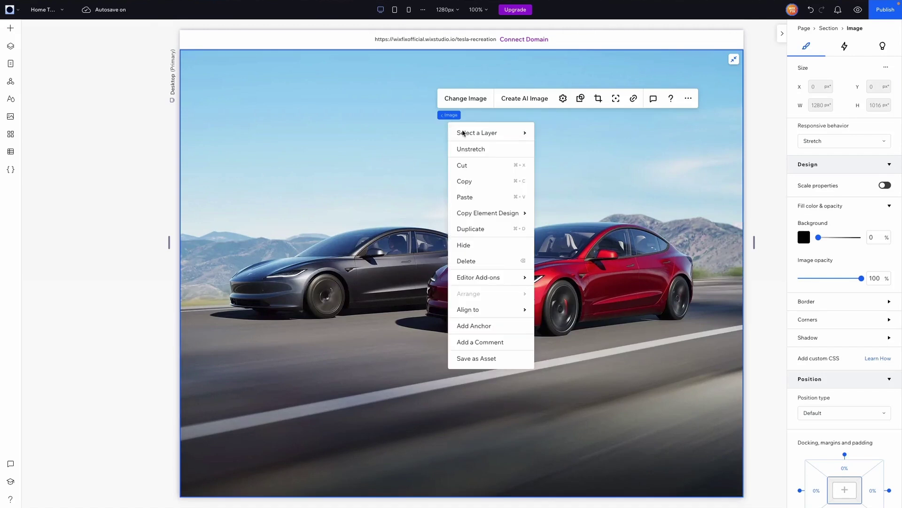
left_click(478, 195)
left_click(746, 126)
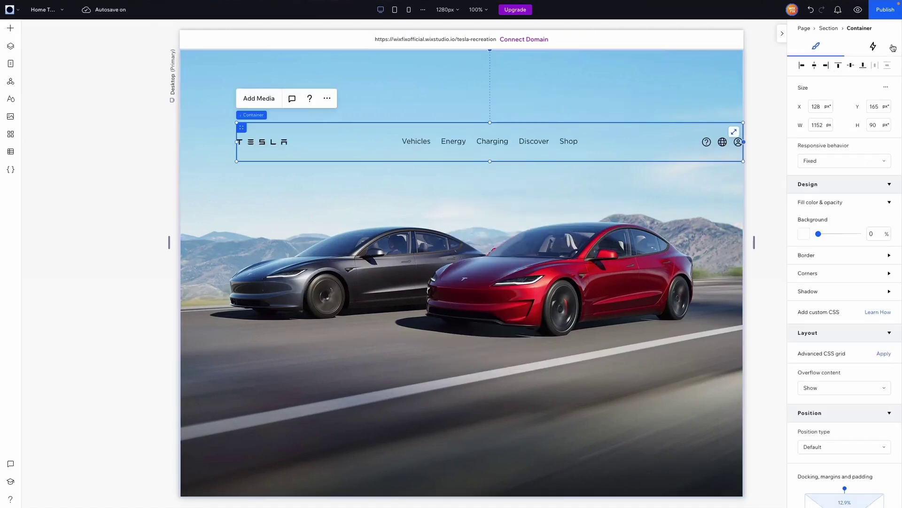
left_click(816, 66)
left_click(840, 66)
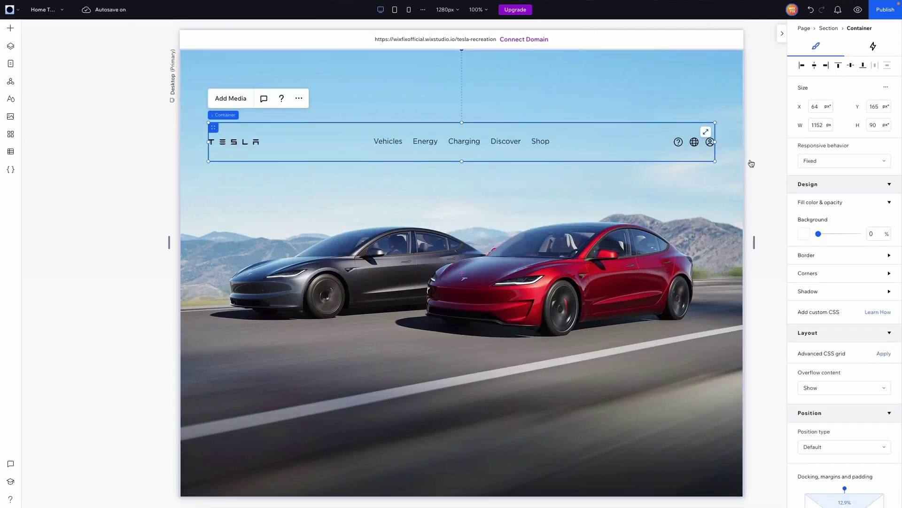
left_click(769, 160)
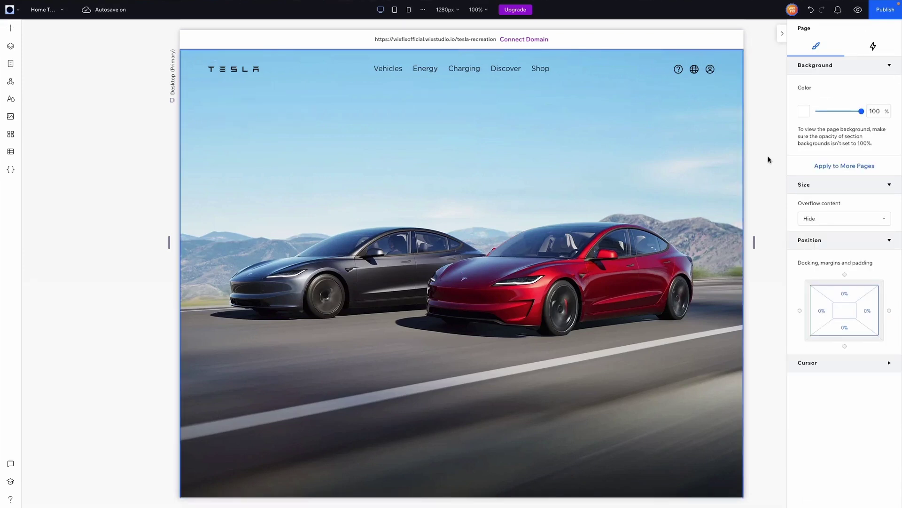
scroll(637, 121, "down", 2)
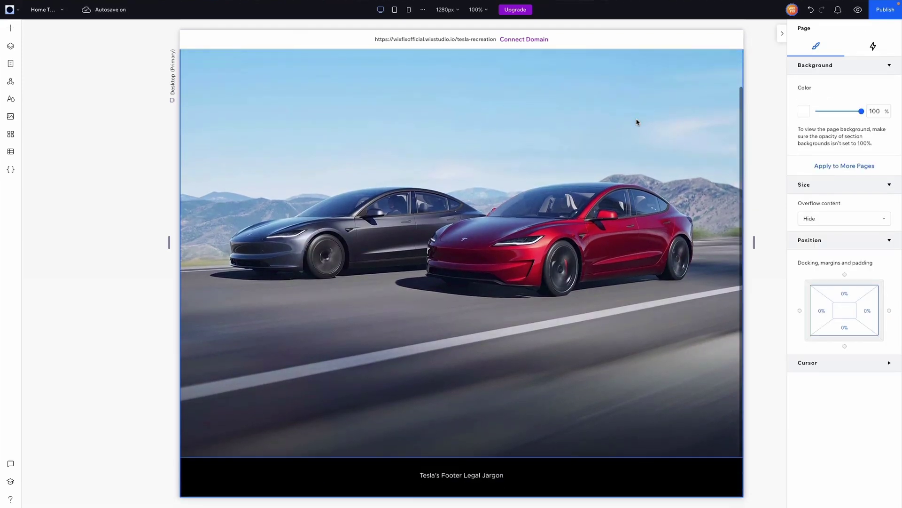
scroll(637, 121, "up", 2)
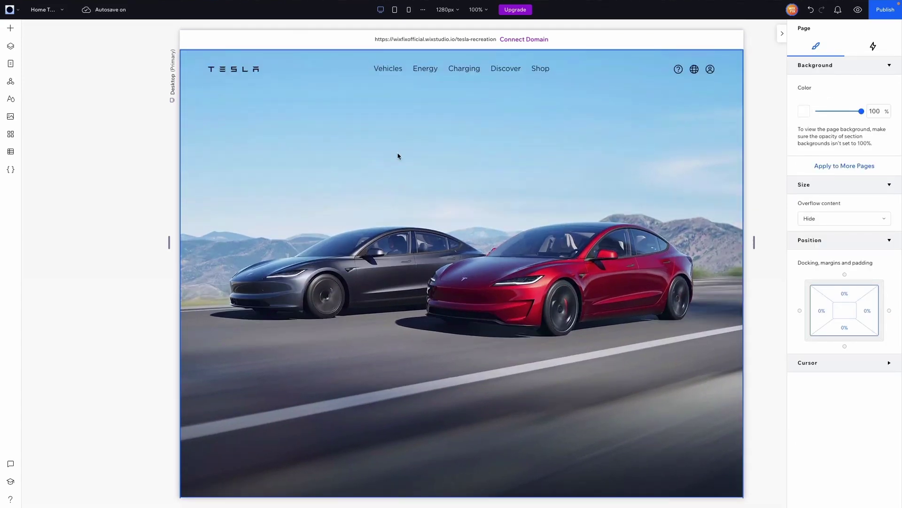
Add a container of about 330 by 212 px over the Model 3 section and set its background opacity to 0%.
left_click(12, 34)
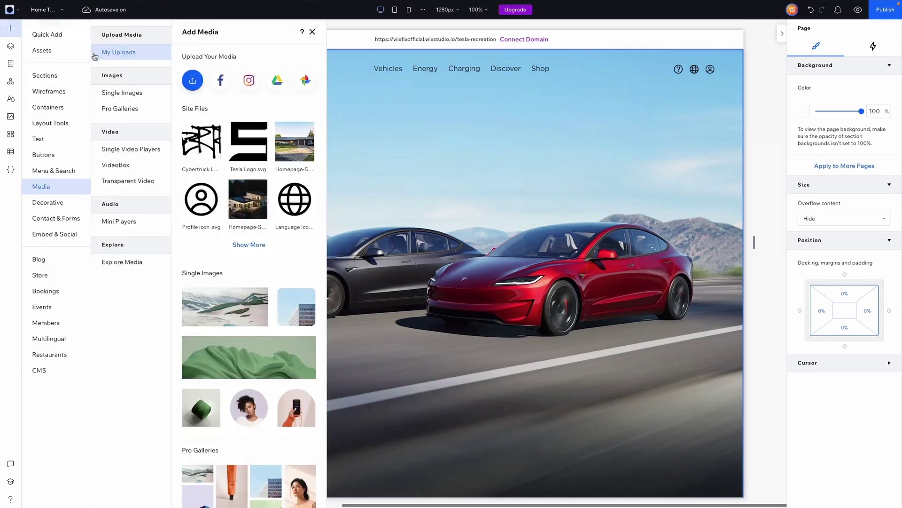
left_click(48, 34)
left_click_drag(168, 126, 508, 201)
left_click(875, 257)
type("0")
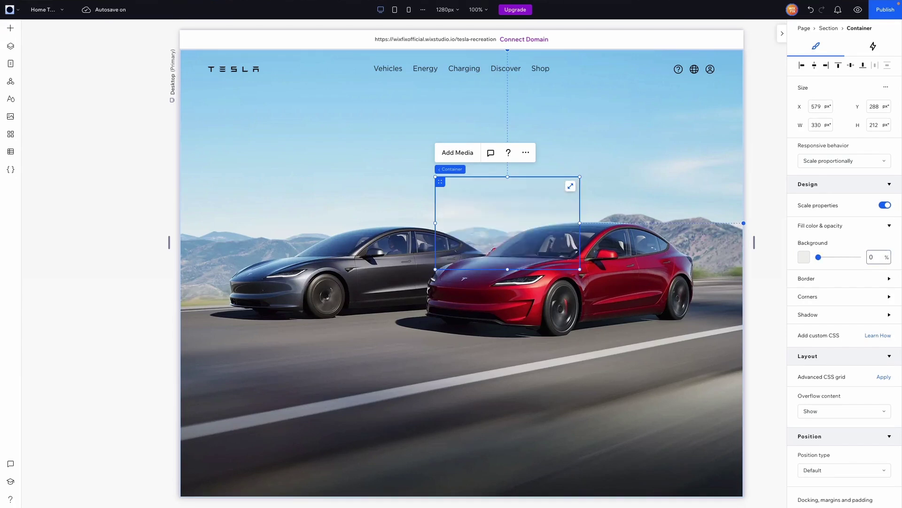
Stretch the container across the Model 3 section and set its margins to 150 px at the top and 5% on the other sides.
left_click(571, 186)
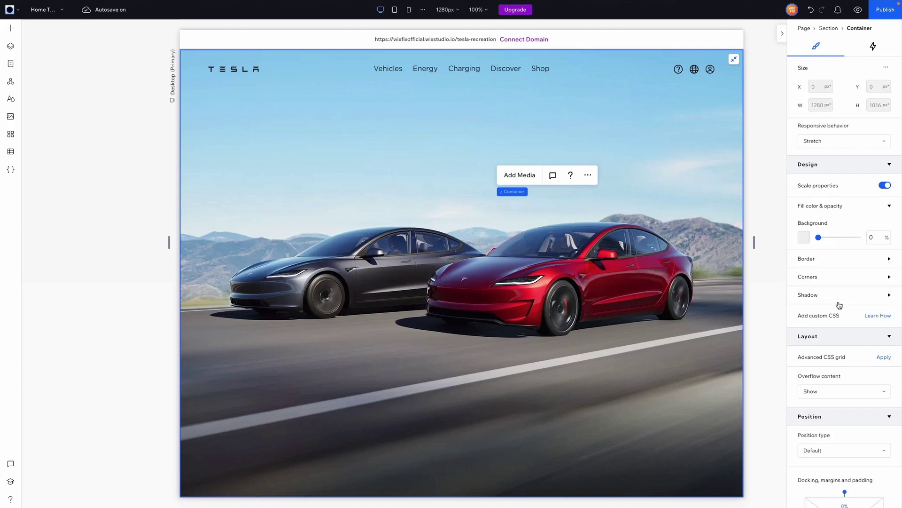
scroll(839, 305, "down", 3)
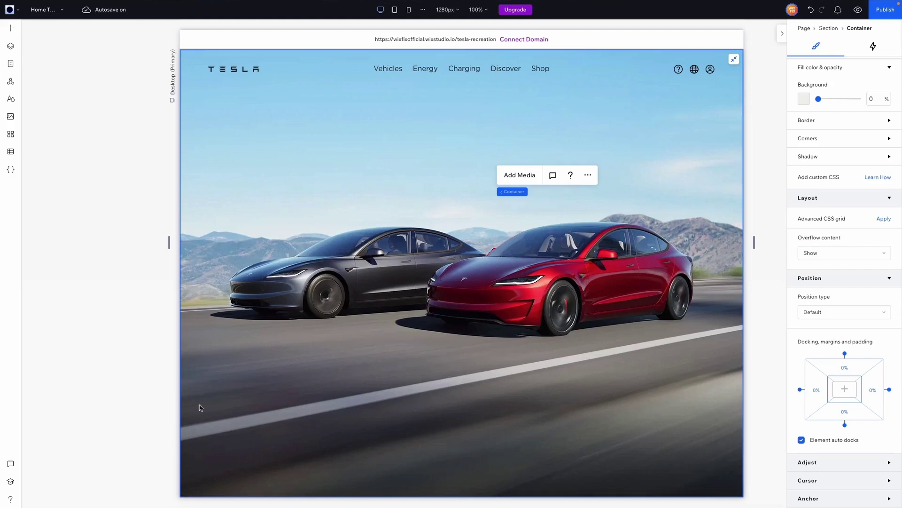
scroll(439, 456, "down", 2)
scroll(679, 410, "up", 2)
left_click(847, 369)
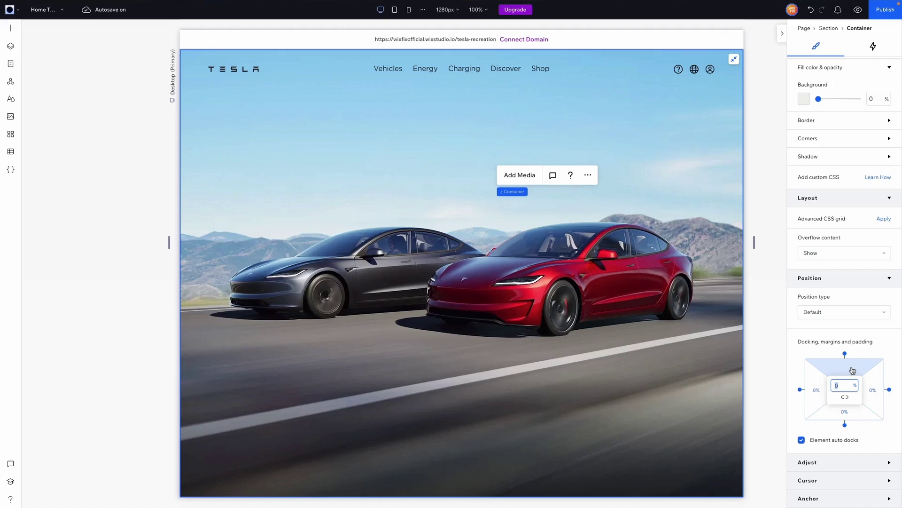
type("150px")
key("Return")
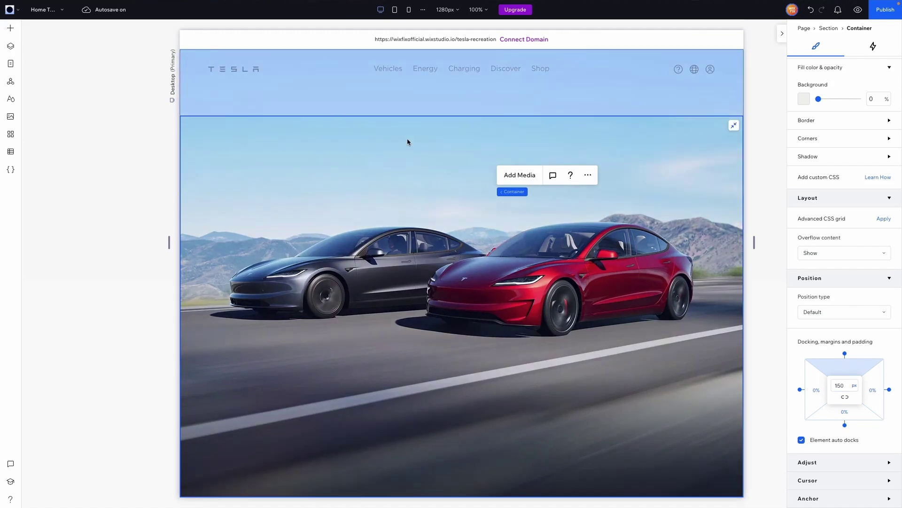
left_click(818, 392)
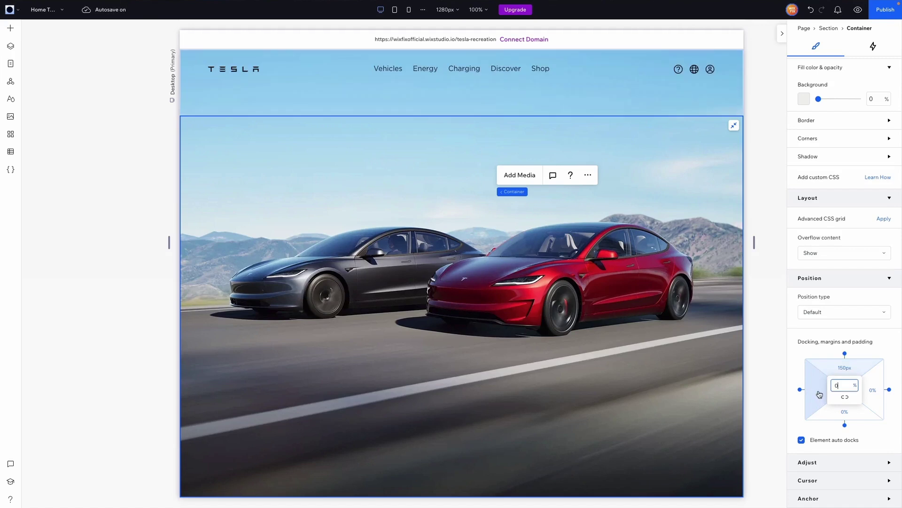
type("5")
key("Return")
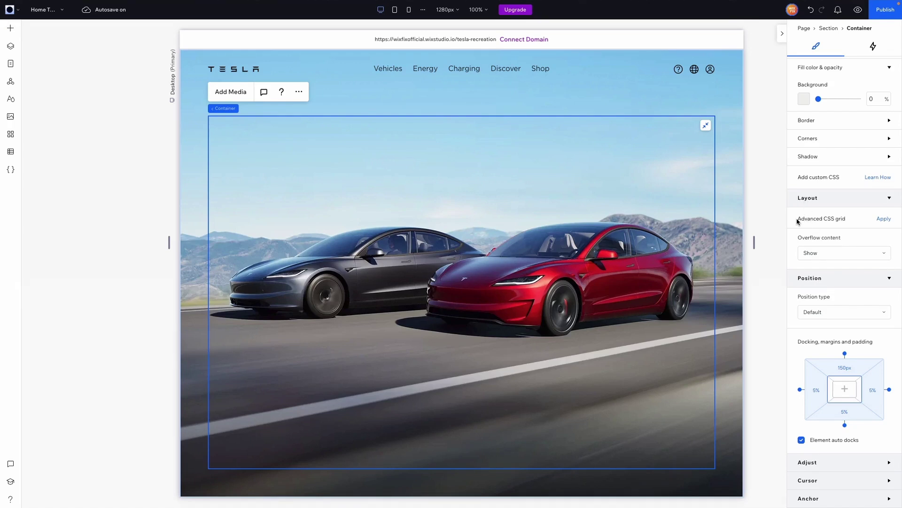
Apply a 1x2 advanced CSS grid to the container with a 64 px vertical gap between its rows.
left_click(881, 219)
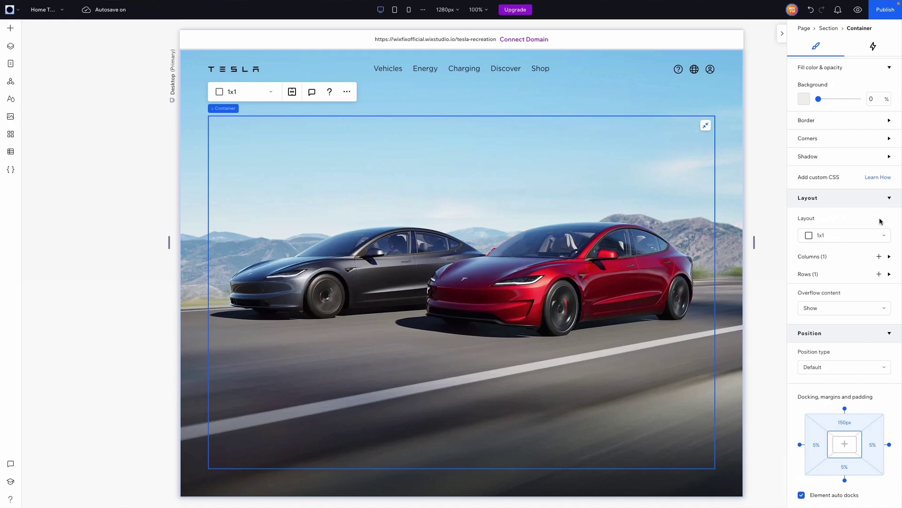
left_click(831, 236)
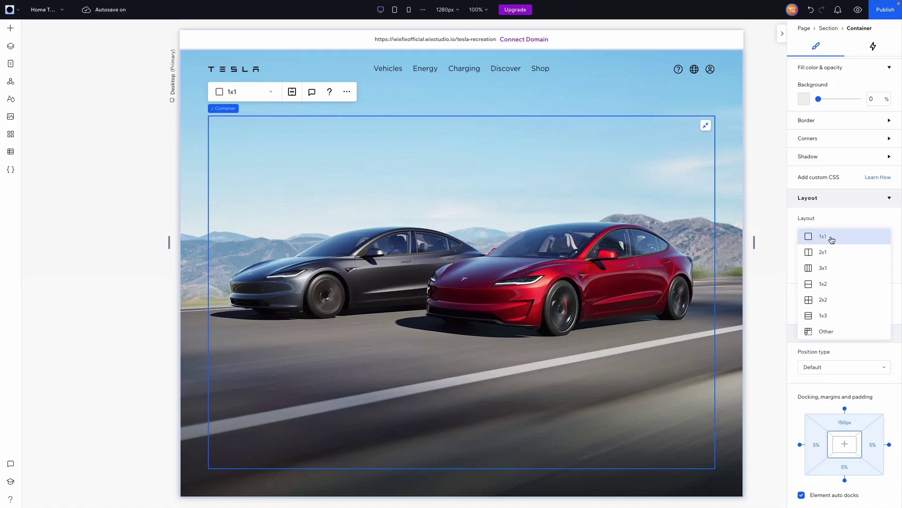
left_click(822, 284)
left_click(877, 294)
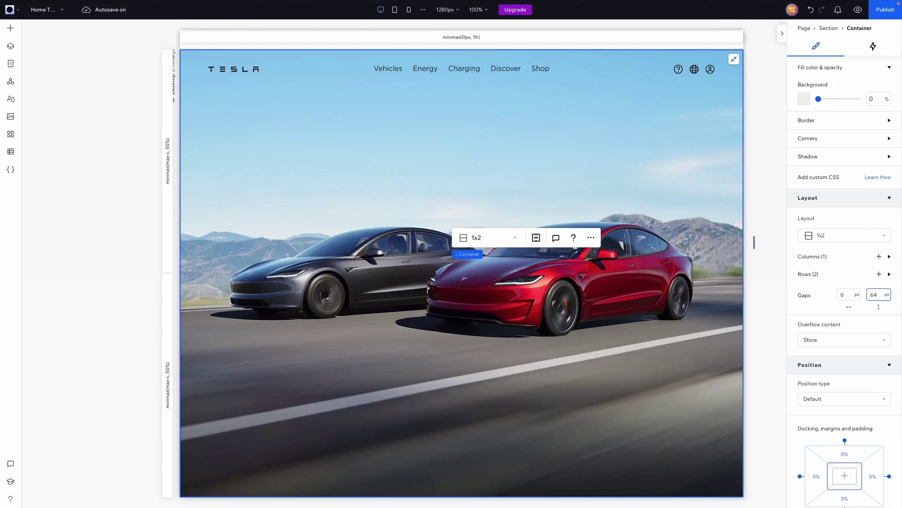
type("64")
key("Return")
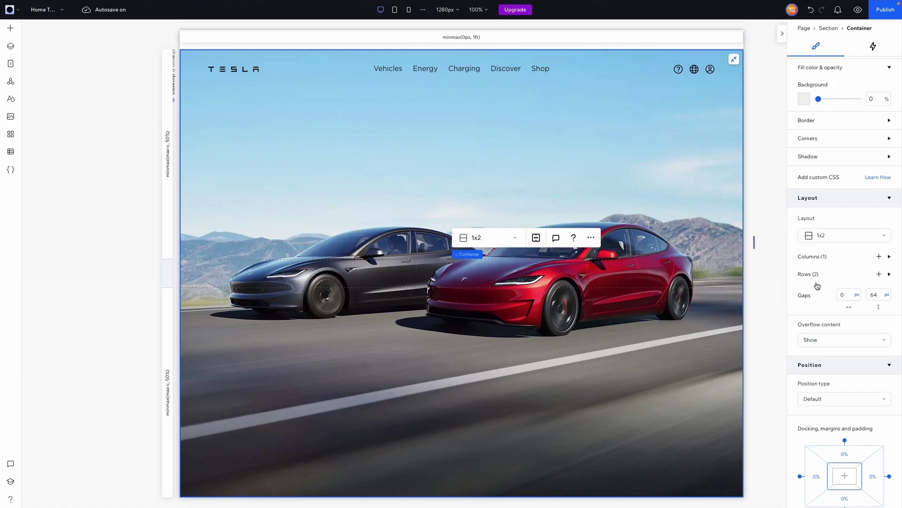
Set the top margin of the 1x2 grid container to 150 px.
scroll(817, 286, "down", 3)
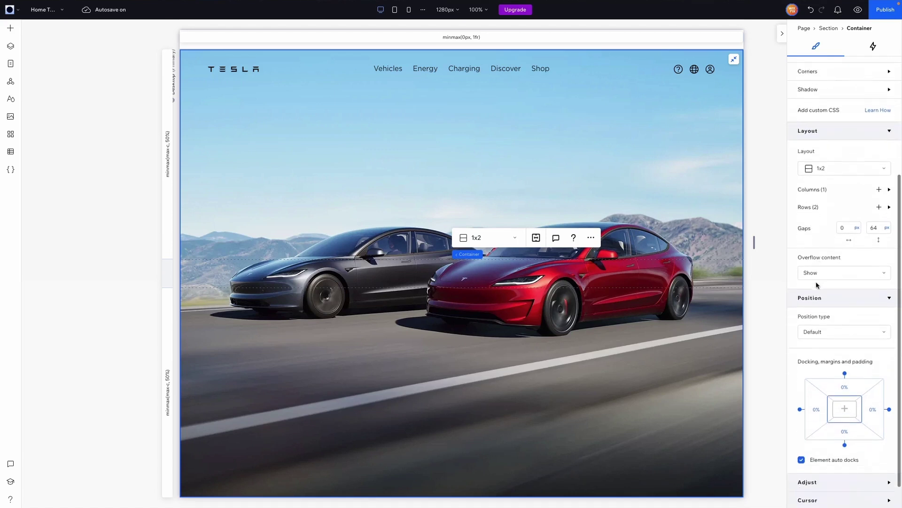
left_click(853, 371)
type("150")
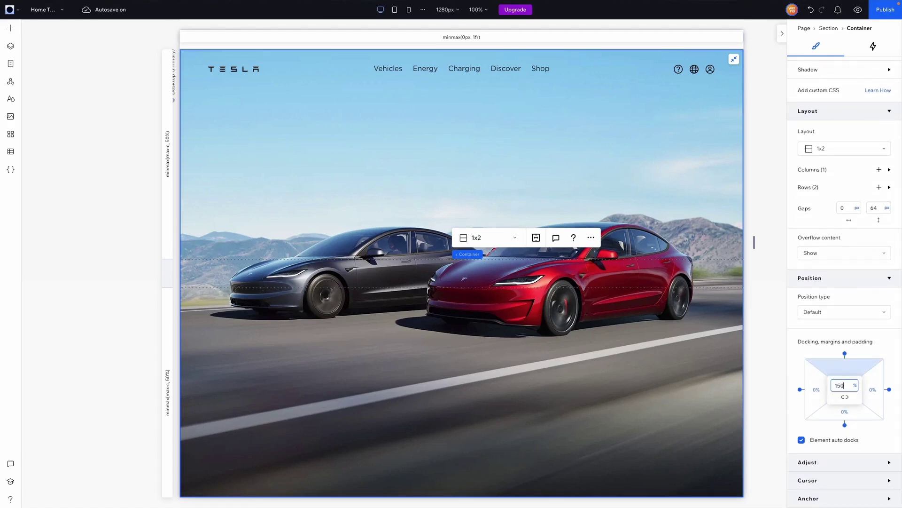
type("px")
key("Return")
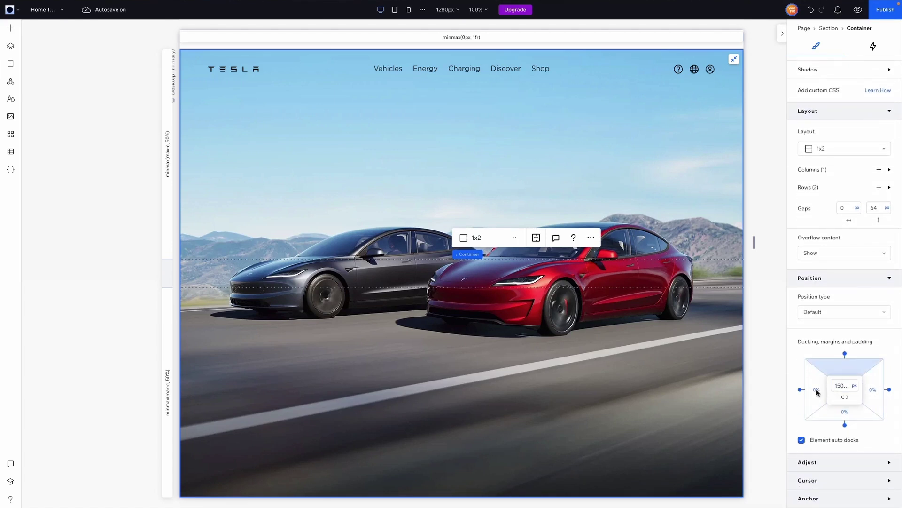
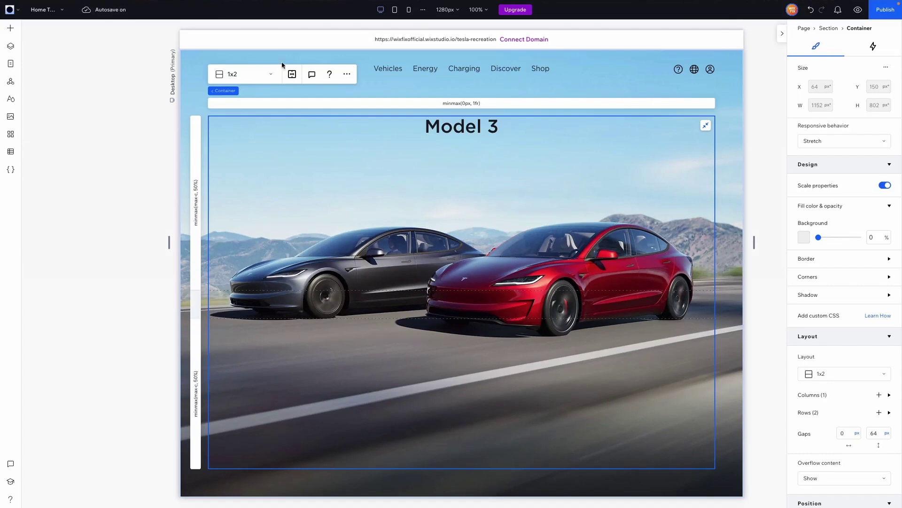
Duplicate the Model 3 heading, place the copy just below it and change its text to "From $216/mo".
left_click(473, 129)
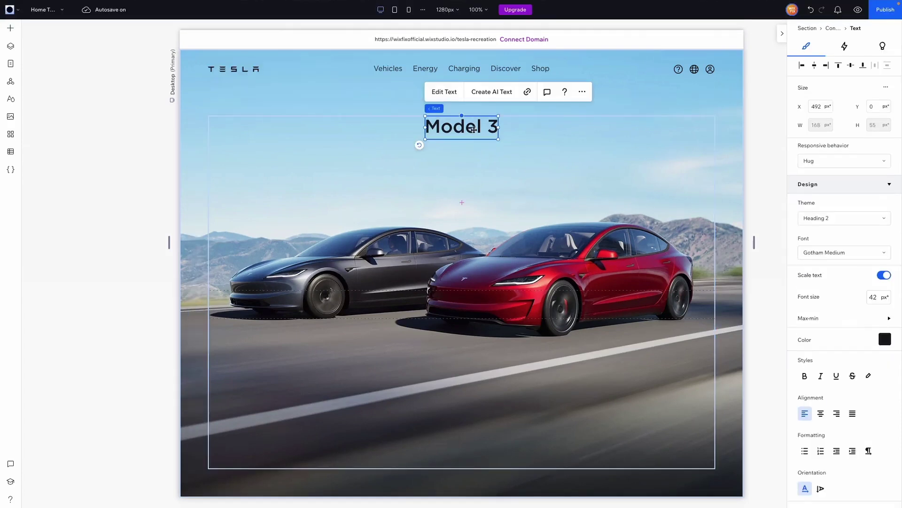
key("ctrl+d")
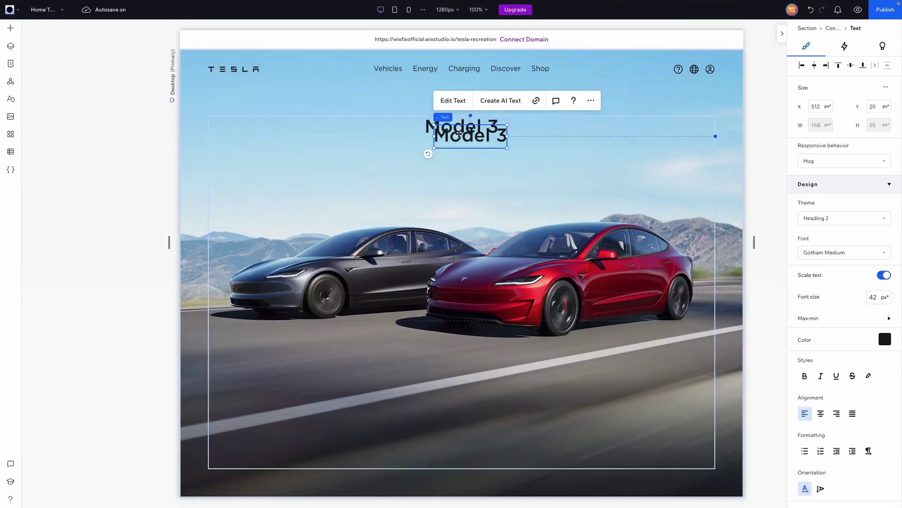
left_click_drag(459, 134, 454, 151)
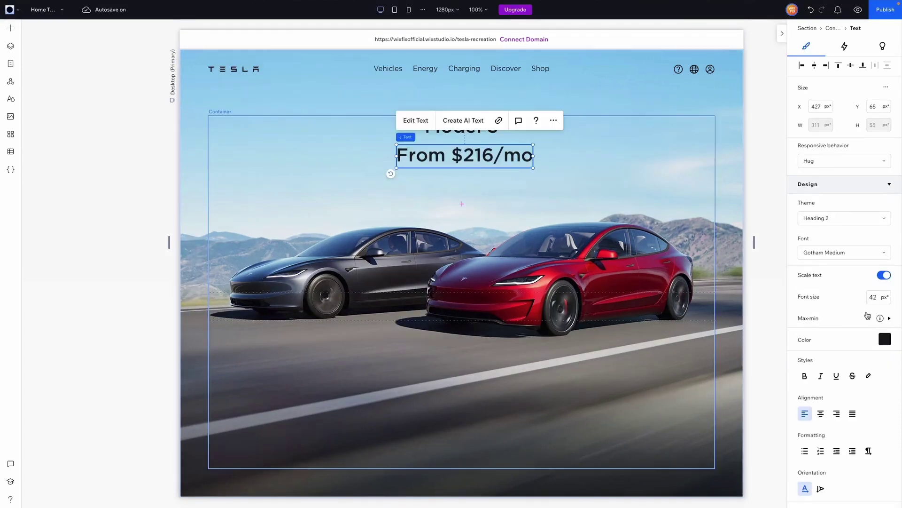
Set the "From $216/mo" text's font size to 18 px and move it up directly beneath the Model 3 heading.
left_click(876, 297)
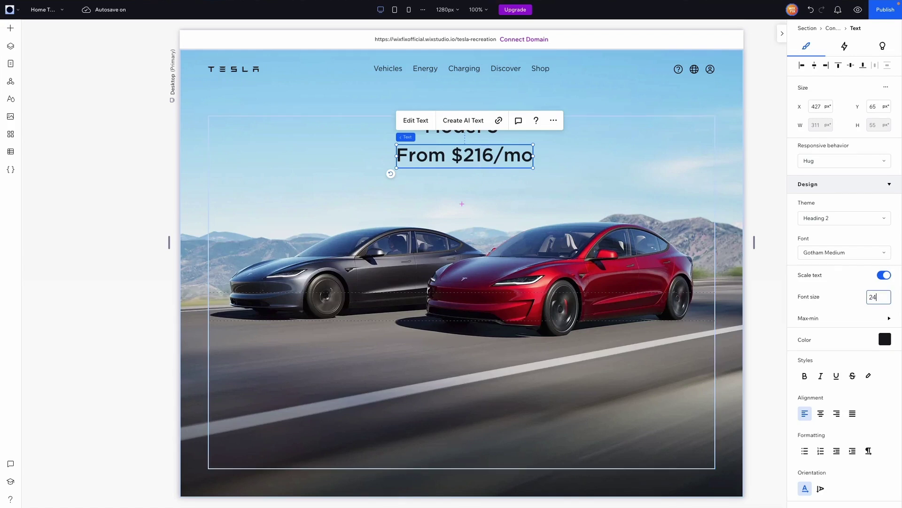
type("24")
key("Return")
left_click(873, 297)
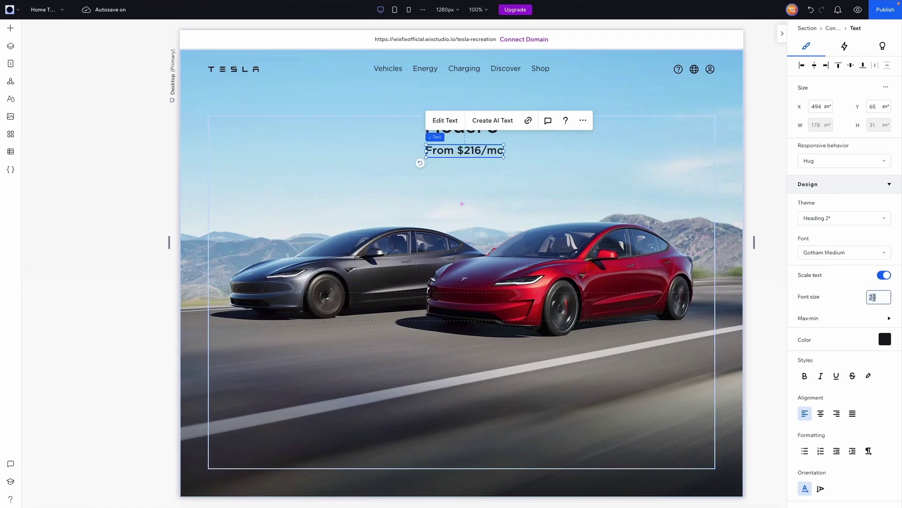
type("18")
key("Return")
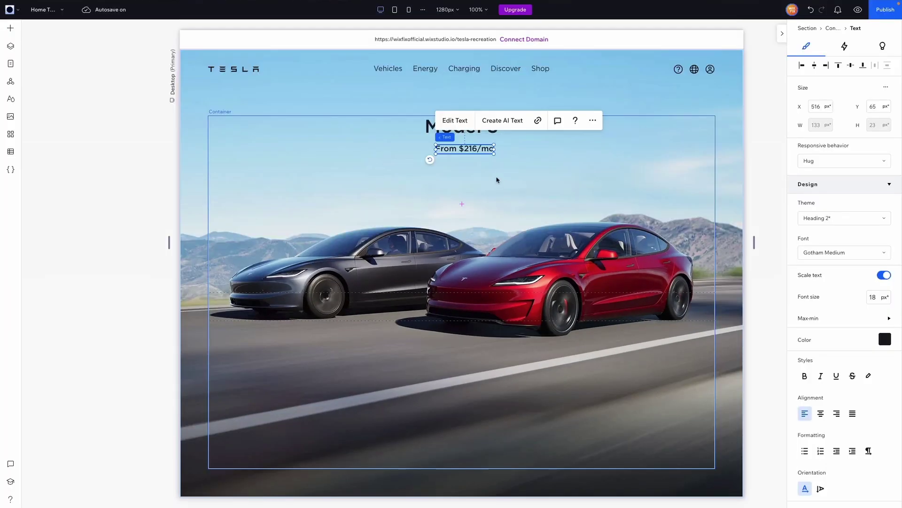
left_click(487, 181)
left_click(454, 145)
left_click_drag(453, 146, 452, 146)
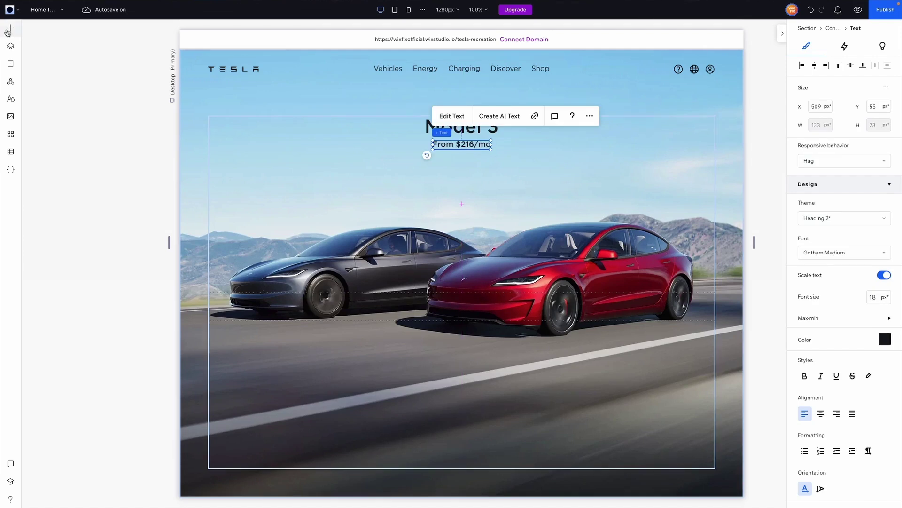
Add a Paragraph 2 text "After $83/mo Est. savings" below the price line and underline "$83/mo Est. savings".
left_click(11, 28)
left_click_drag(217, 78, 470, 160)
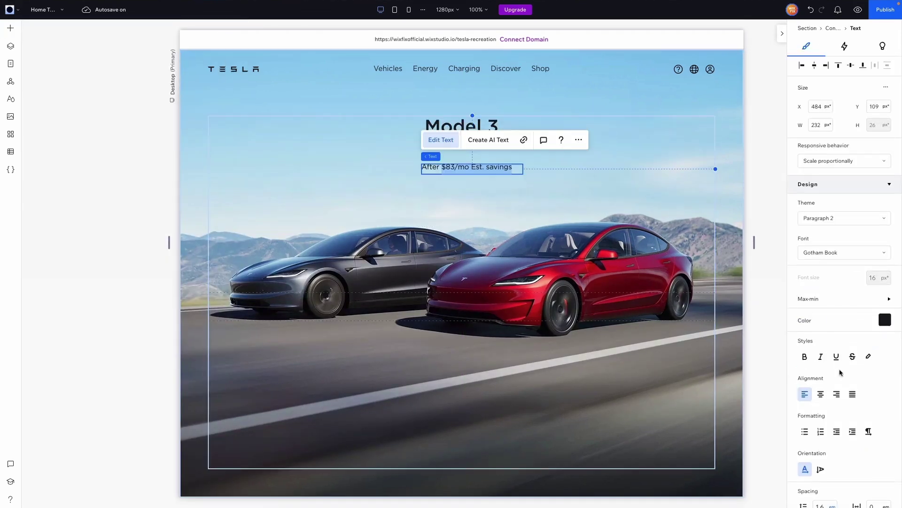
left_click(837, 356)
left_click(556, 183)
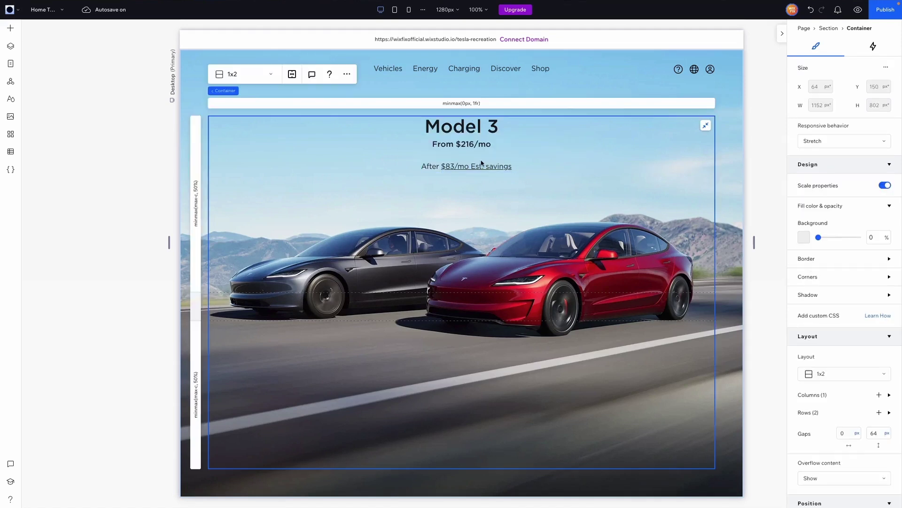
Set the savings text to Hug with a 14 px font size, and move it to the center just below the price line.
left_click(484, 168)
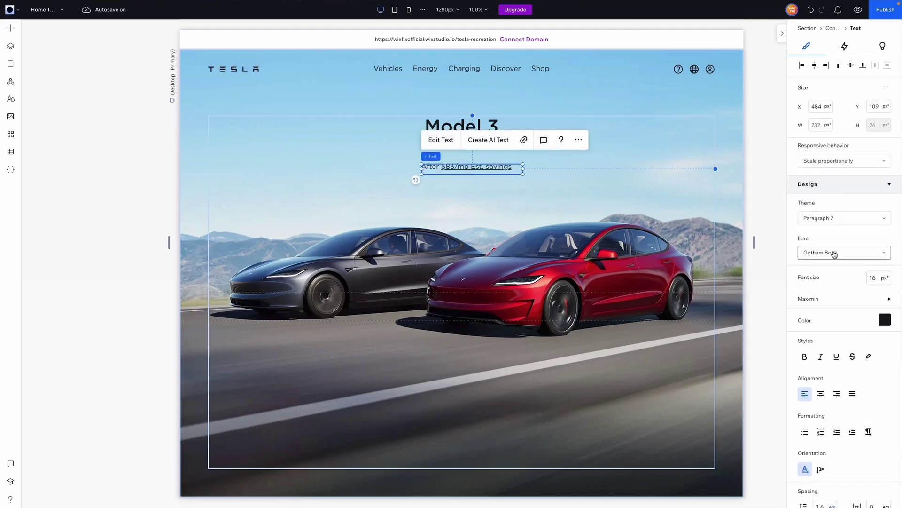
left_click(821, 164)
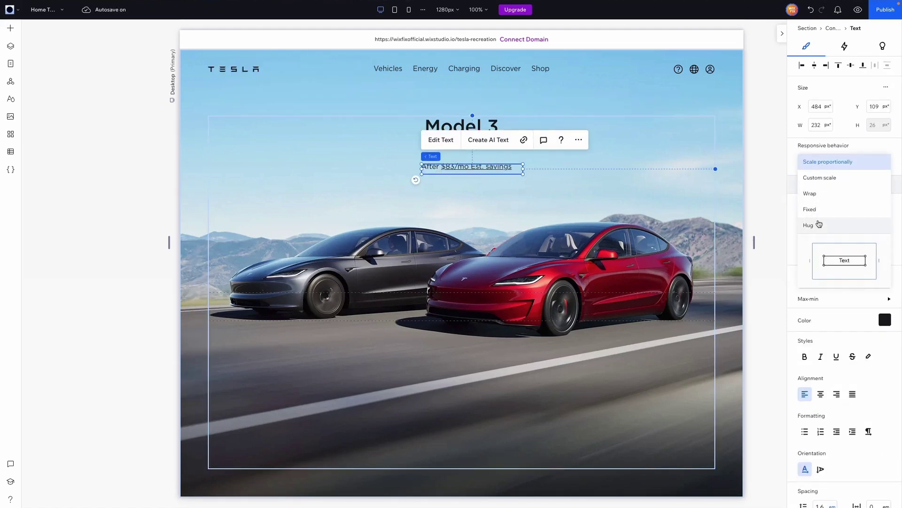
left_click(818, 223)
left_click(876, 297)
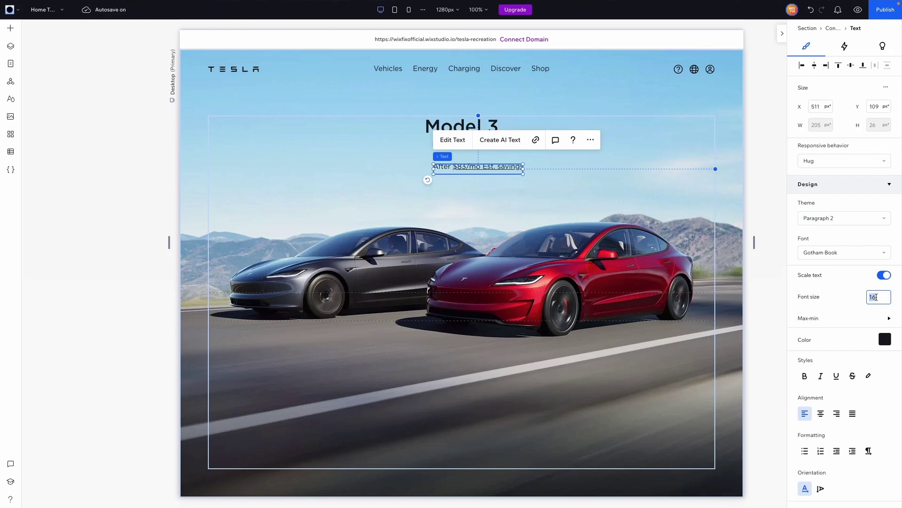
key("Return")
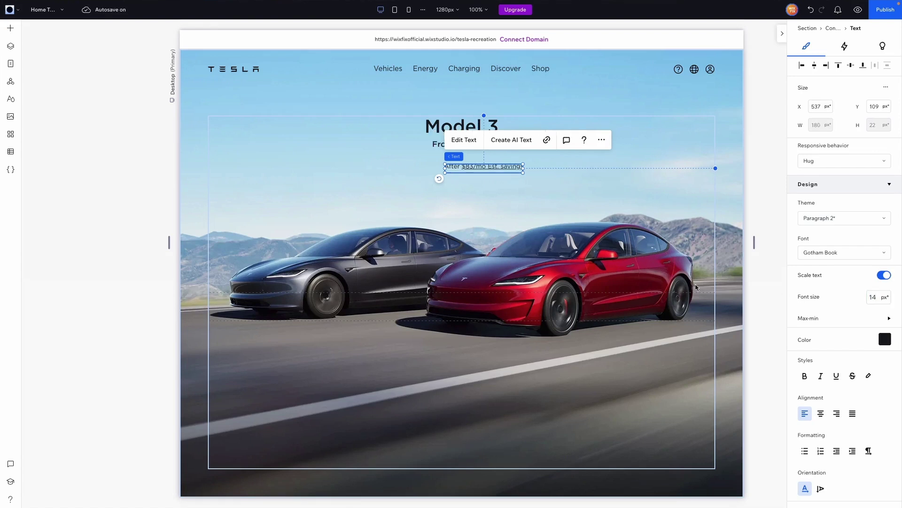
left_click(470, 168)
left_click_drag(469, 168, 458, 157)
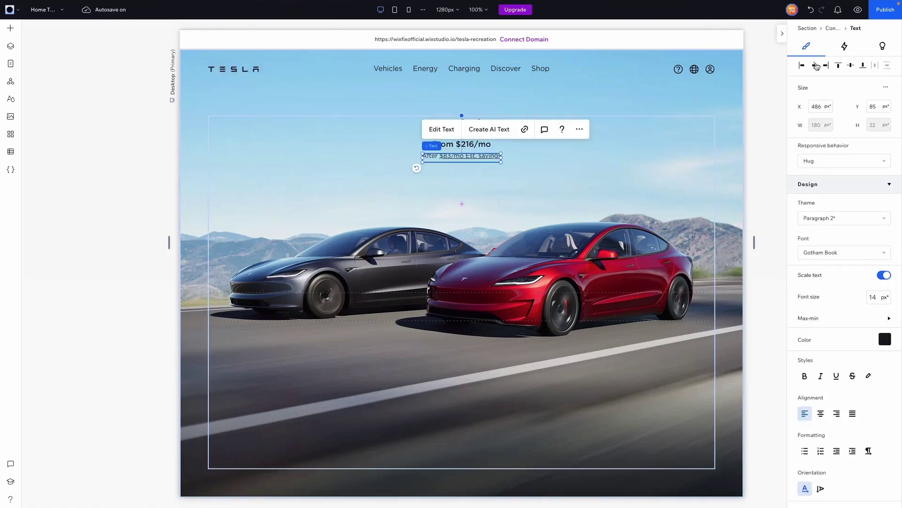
Combine the Model 3 heading, price and savings texts into a vertical stack with 0 px item spacing.
left_click(462, 144, "shift")
left_click(460, 130, "shift")
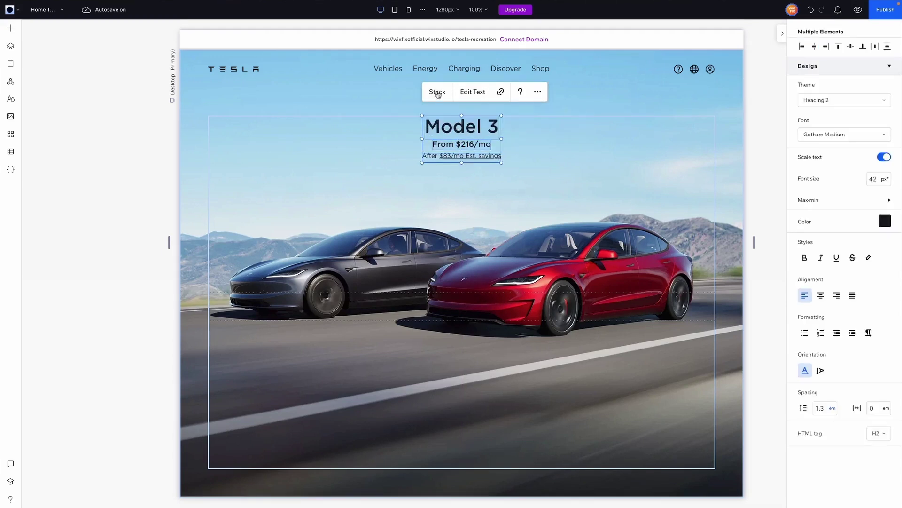
left_click(436, 91)
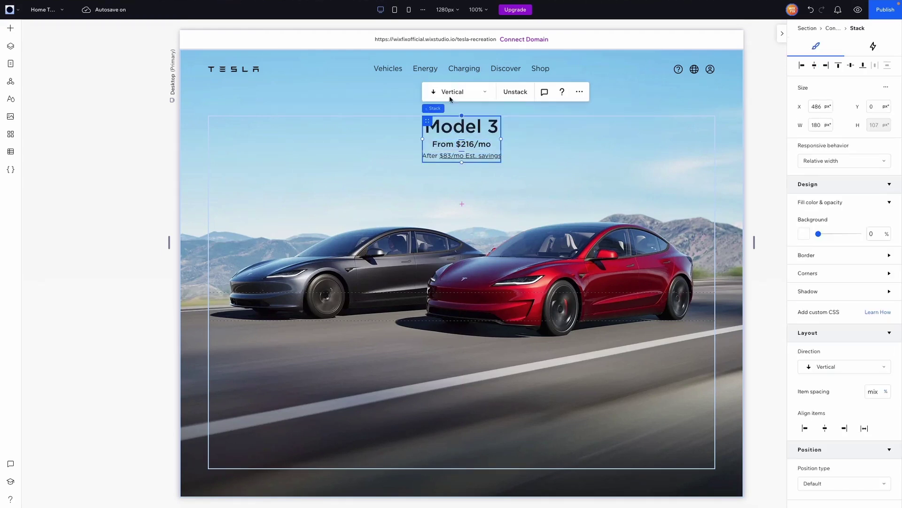
left_click(873, 395)
type("0")
key("Return")
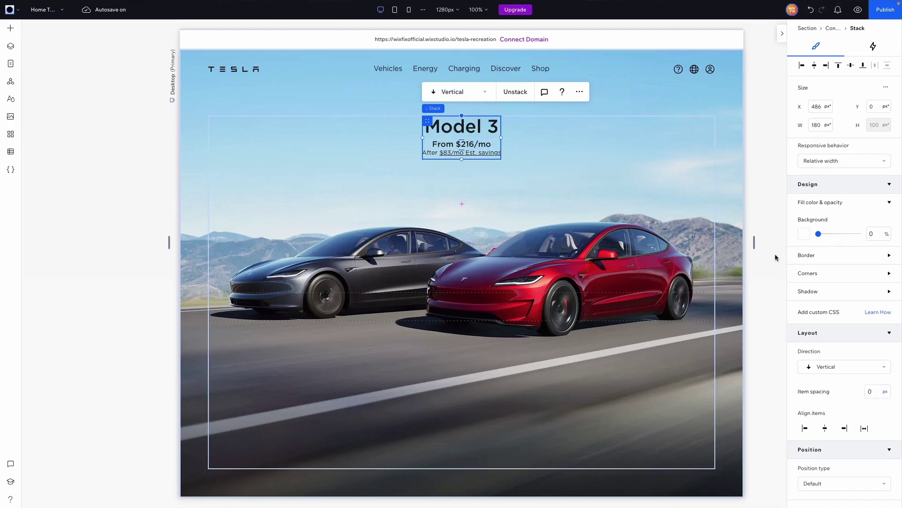
Slightly widen the gap between the price and savings texts inside the stack.
left_click(779, 279)
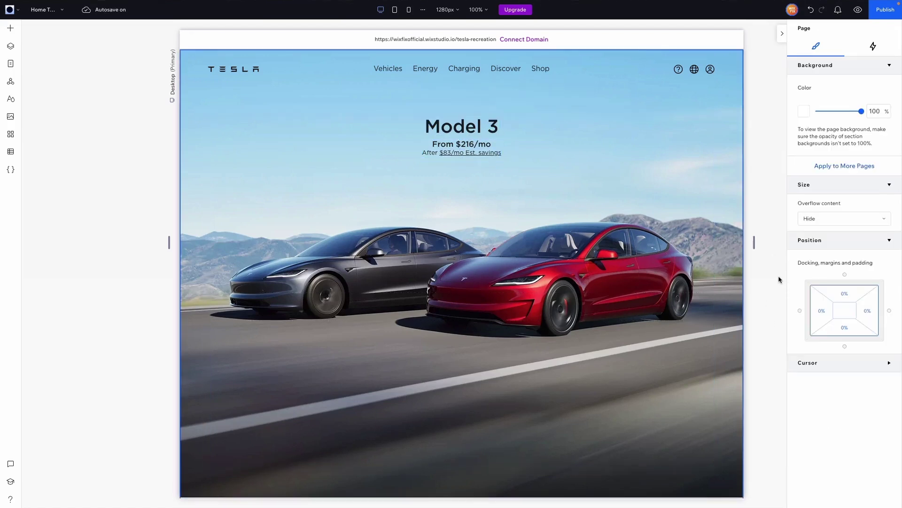
left_click(484, 153)
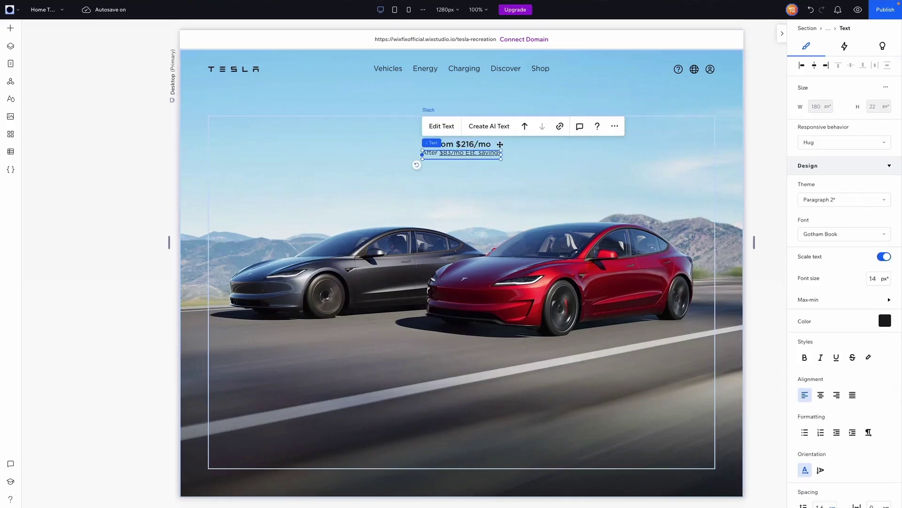
left_click(460, 151)
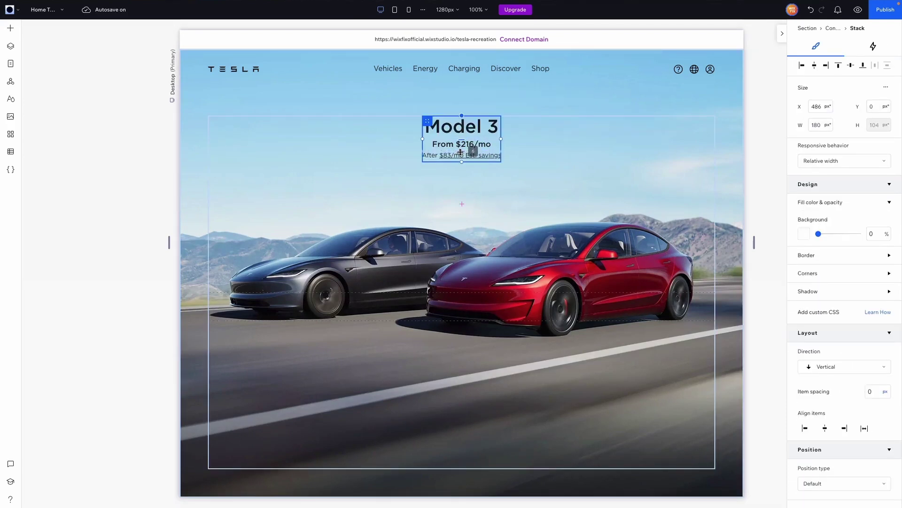
left_click(583, 162)
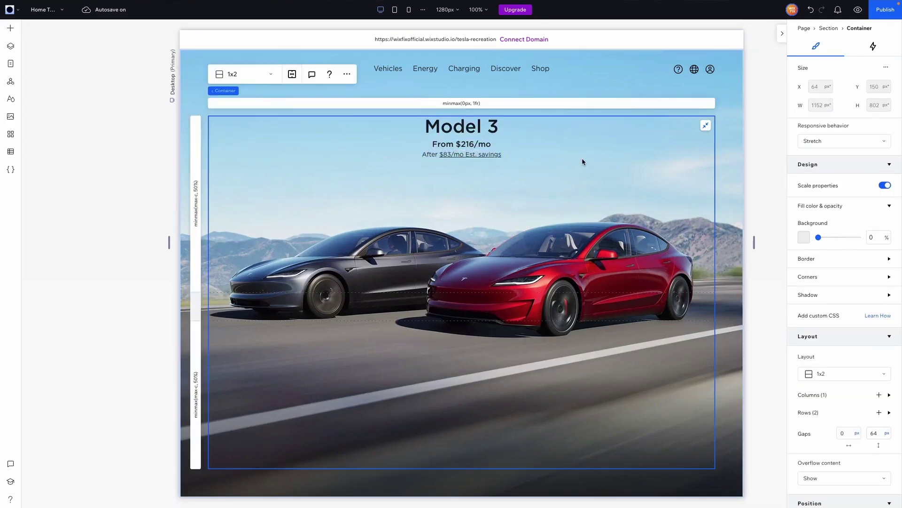
Add a button to the container's lower row and label it "Order Now".
scroll(498, 172, "down", 1)
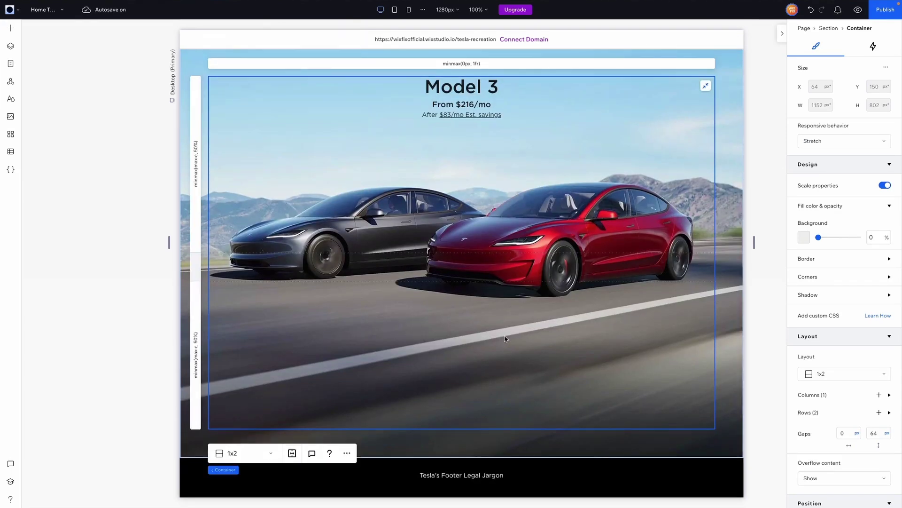
left_click(10, 28)
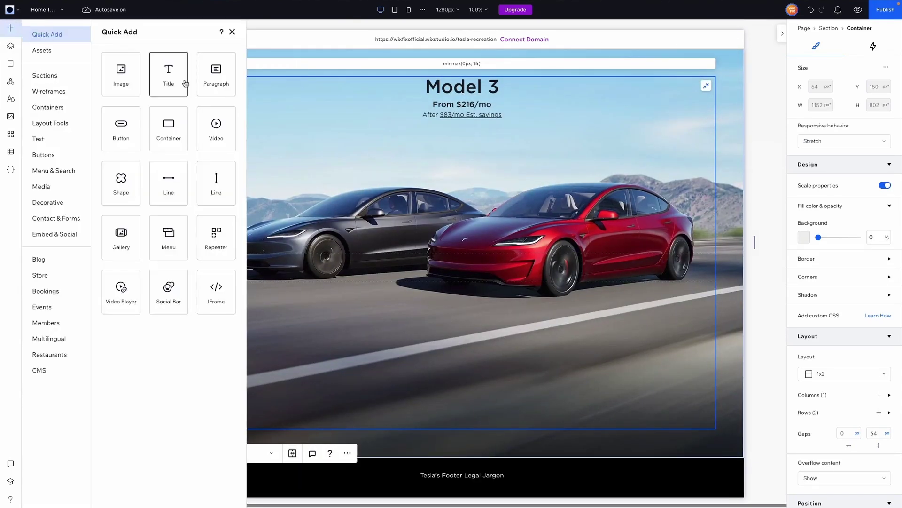
left_click_drag(121, 128, 416, 355)
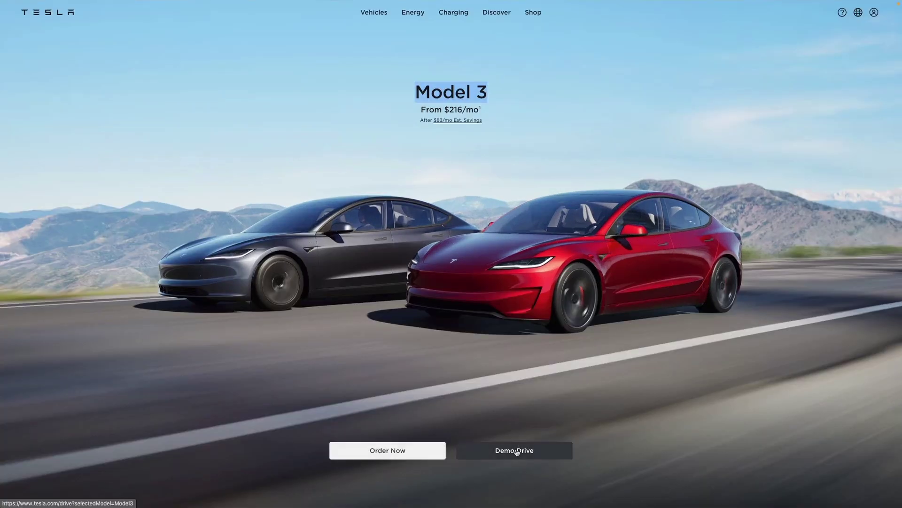
left_click(393, 292)
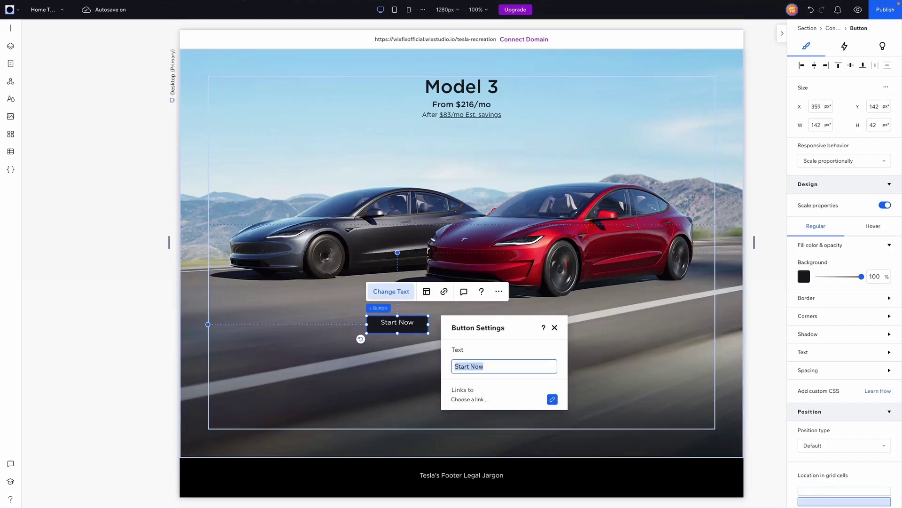
type("Order Now")
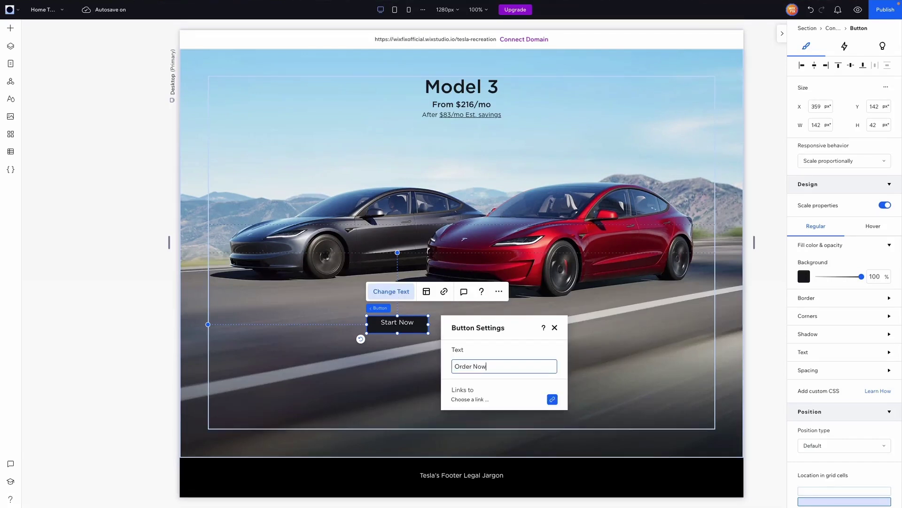
key("Escape")
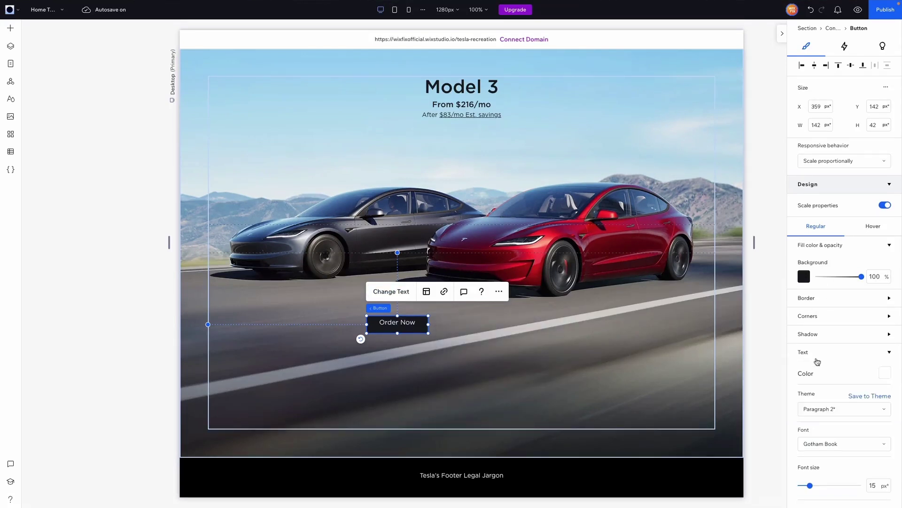
Style the Order Now button with 5 px corners and Gotham Medium text, and widen it to about 251 px, left of center.
left_click(813, 317)
left_click(810, 345)
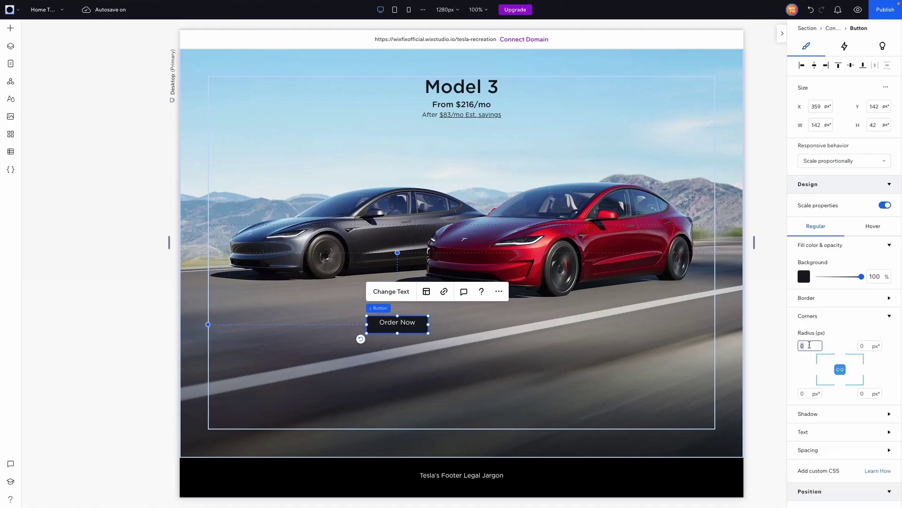
left_click(628, 347)
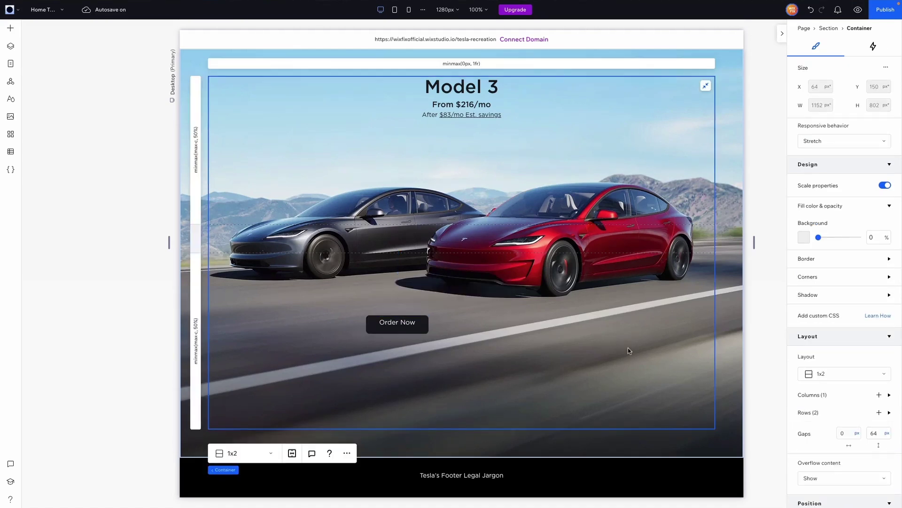
left_click(414, 328)
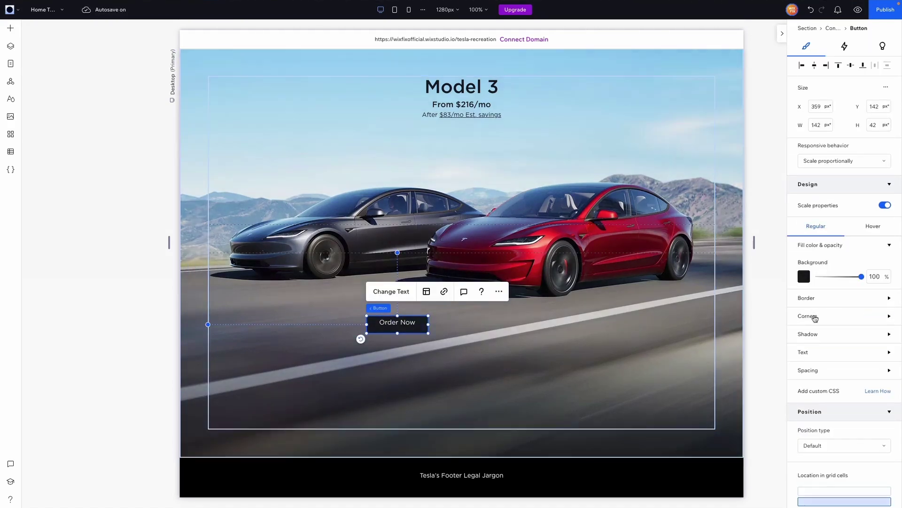
left_click(814, 316)
left_click(809, 347)
type("5")
key("Return")
left_click_drag(428, 324, 475, 320)
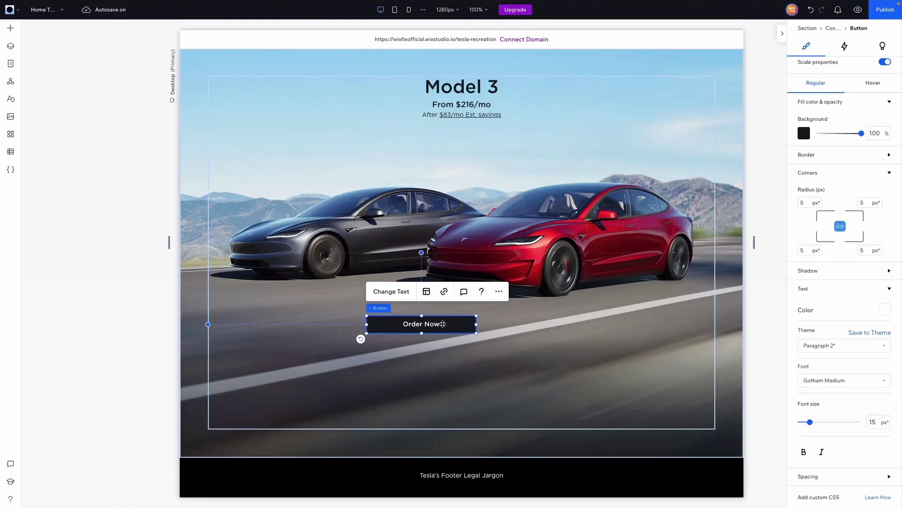
left_click_drag(418, 323, 394, 323)
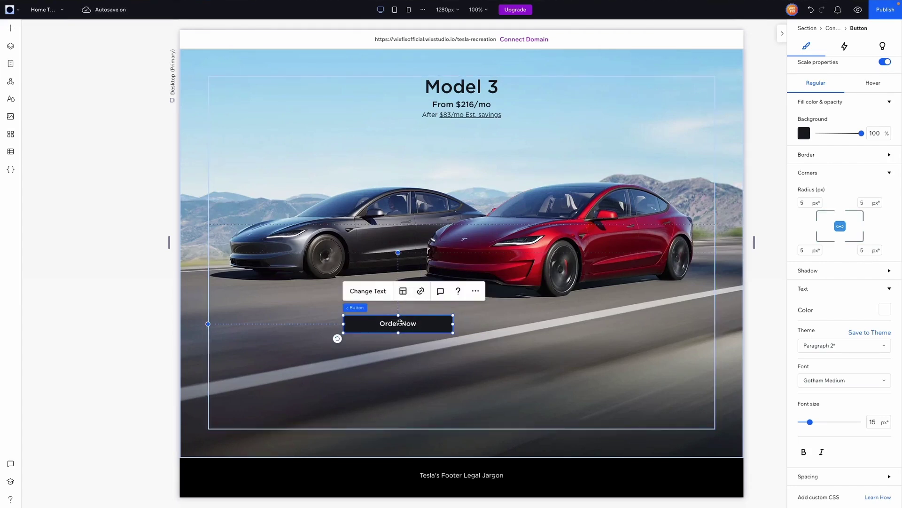
Duplicate the Order Now button, place the copy to its right in line with it, and label it "Demo Drive".
key("ctrl+d")
left_click_drag(395, 333, 503, 324)
left_click(487, 290)
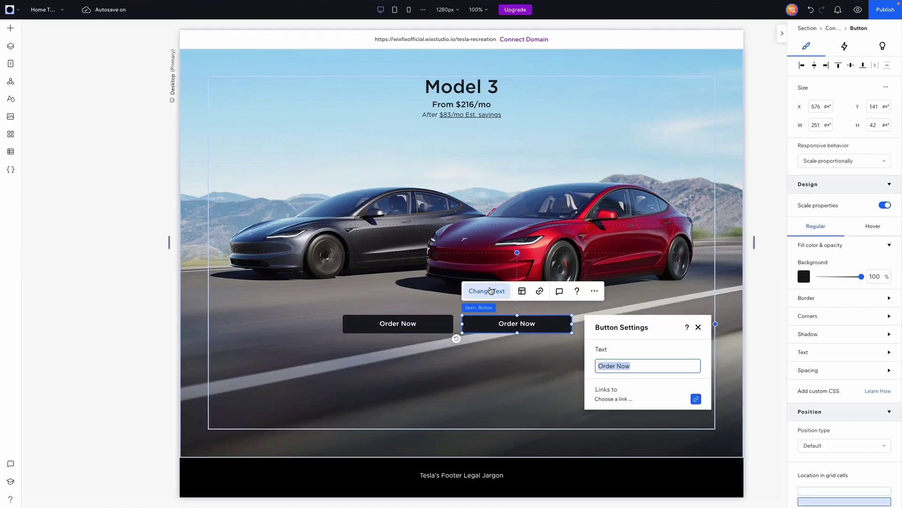
type("Demo Drive")
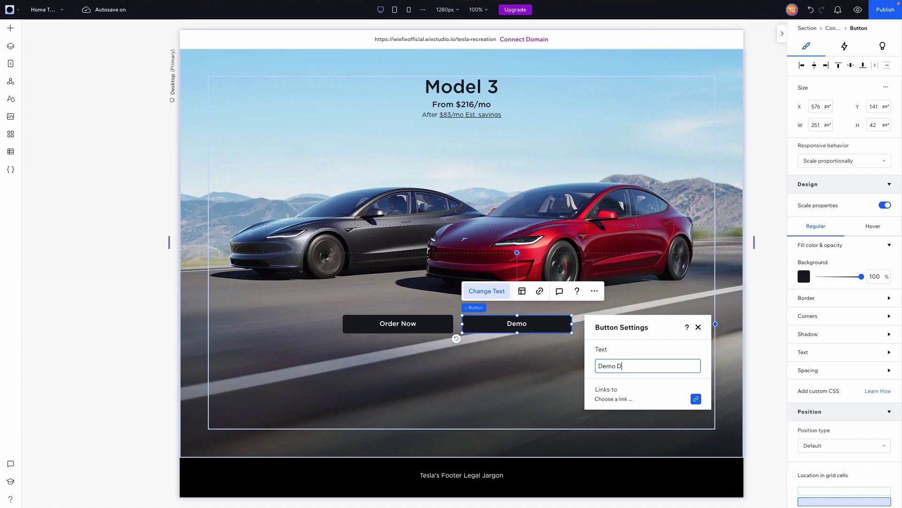
Give the Order Now button a white background and dark #171A1F text.
left_click(415, 320)
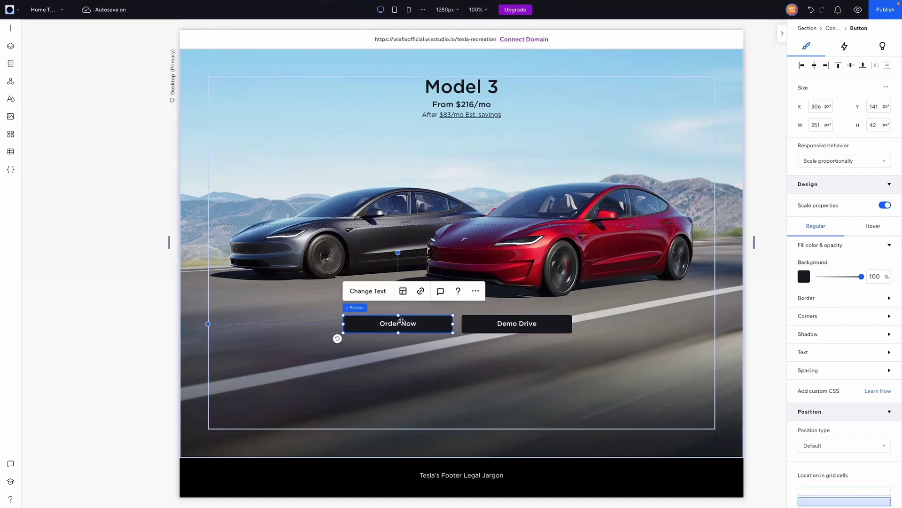
left_click(804, 276)
left_click(814, 327)
left_click(889, 288)
left_click(808, 353)
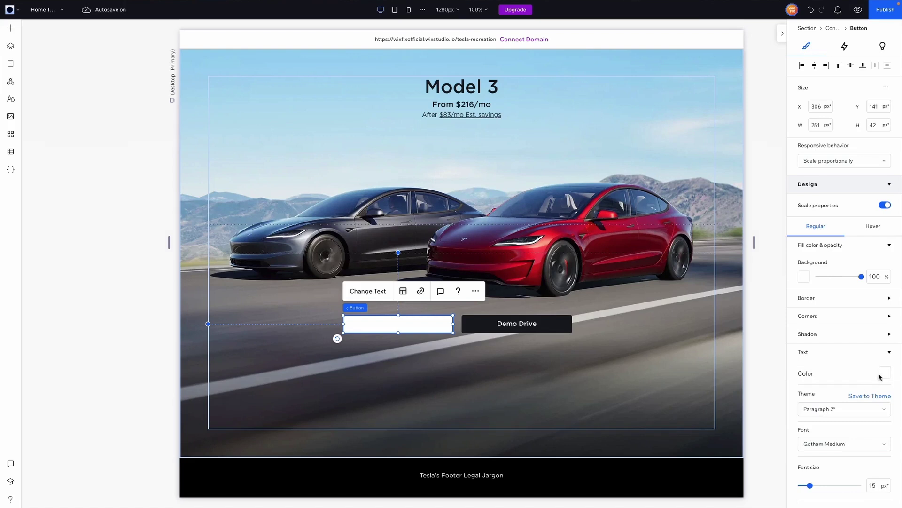
left_click(885, 373)
left_click(884, 370)
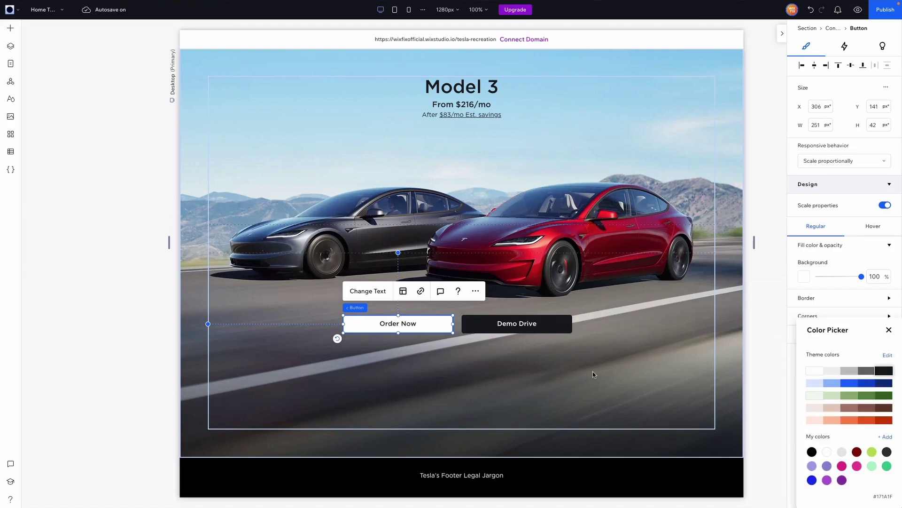
Combine the Order Now and Demo Drive buttons into a horizontal stack with 18 px item spacing.
left_click(493, 325)
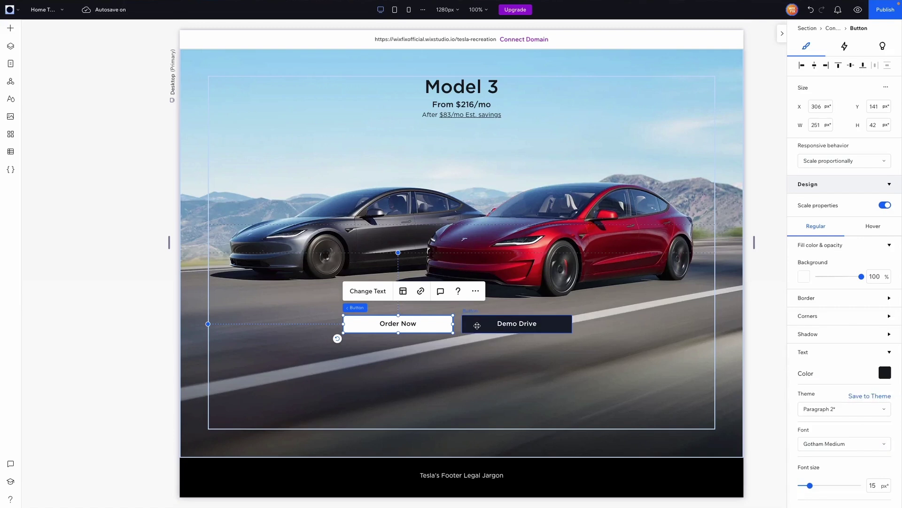
left_click(477, 325, "shift")
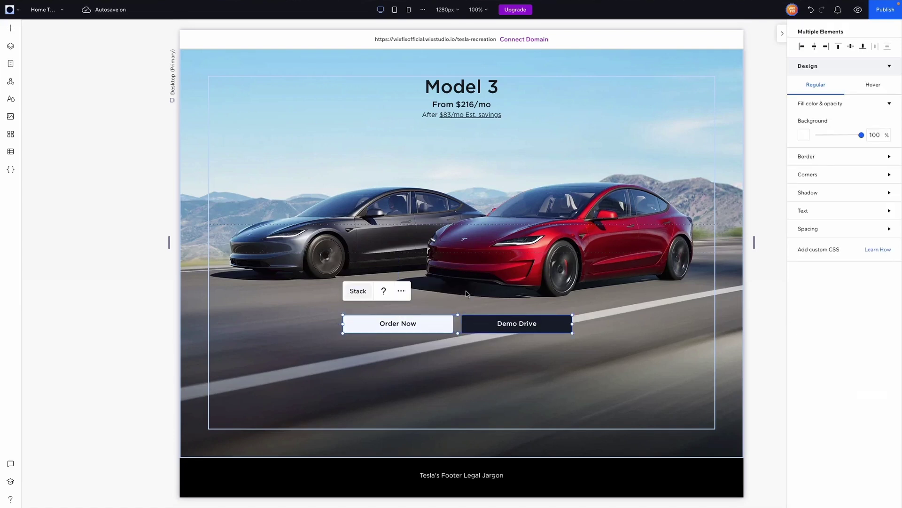
left_click(358, 290)
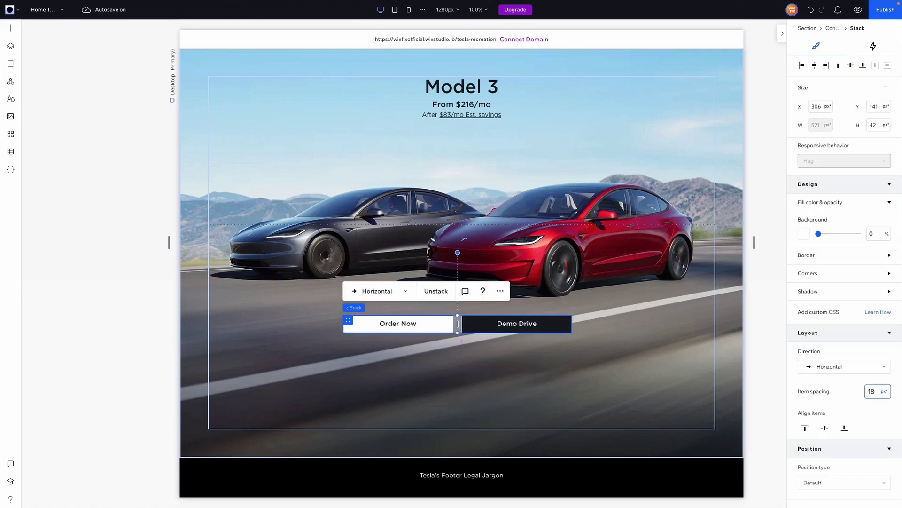
key("Return")
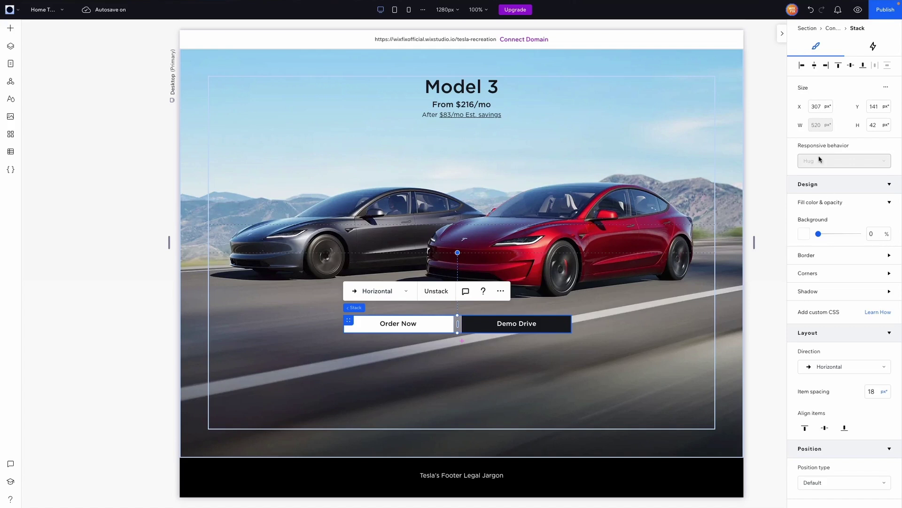
Align the button stack to the horizontal center and bottom edge of the container's lower row.
left_click(815, 67)
left_click(863, 67)
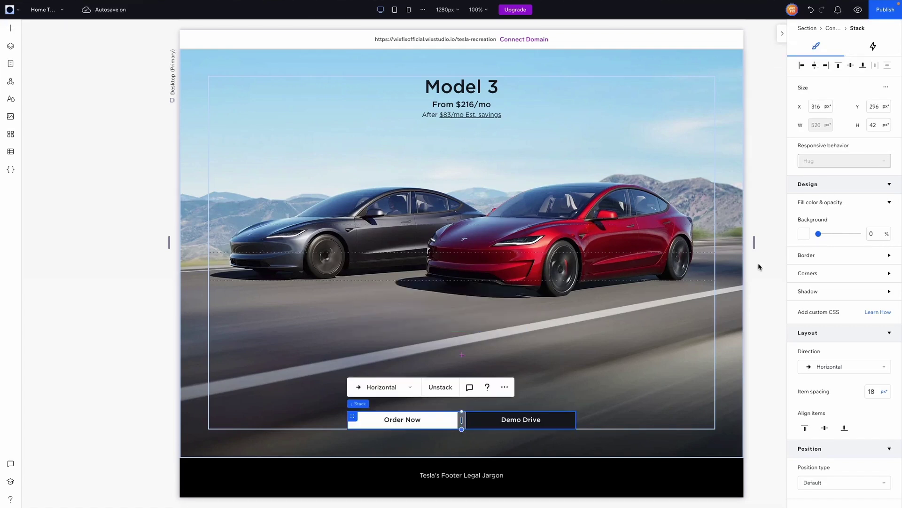
left_click(609, 115)
scroll(529, 264, "down", 1)
scroll(529, 265, "up", 1)
Duplicate the complete Model 3 section below the original.
left_click(192, 236)
mouse_move(191, 228)
left_click(191, 226)
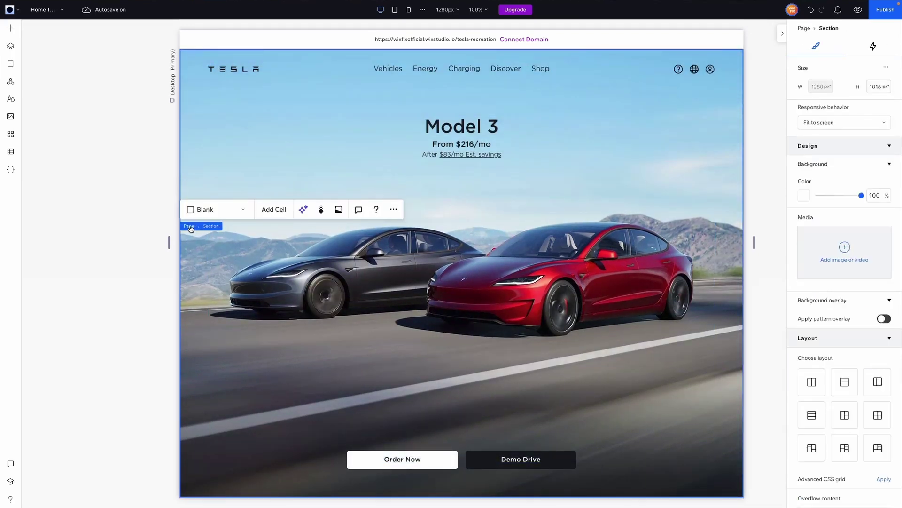
left_click(11, 46)
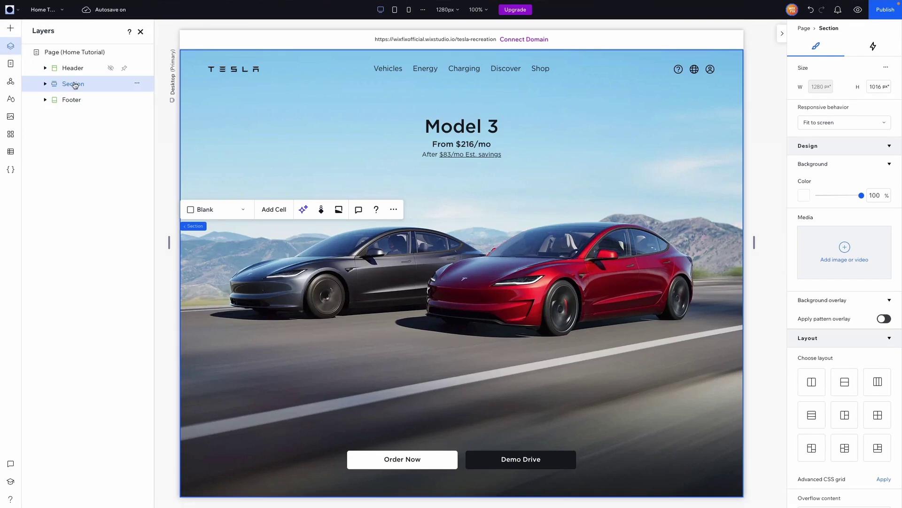
key("ctrl+d")
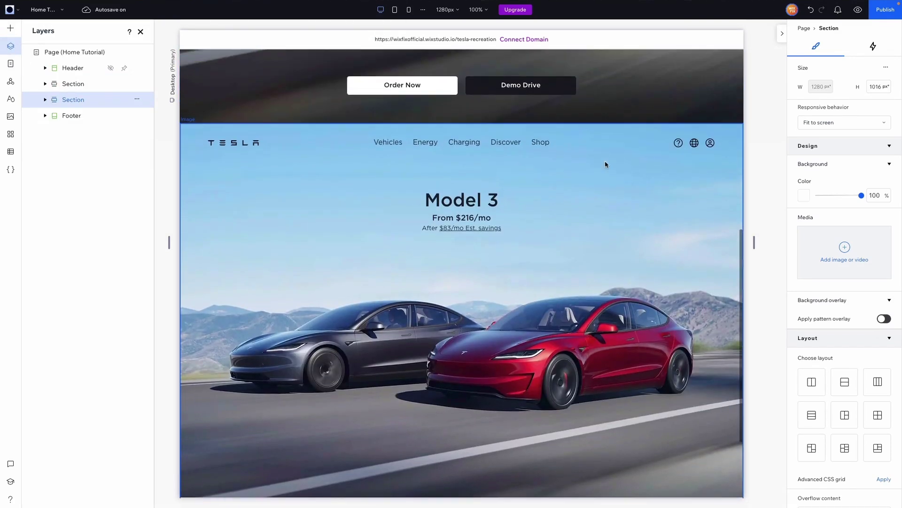
Delete the navigation container from the duplicated section.
left_click(590, 143)
scroll(686, 169, "down", 2)
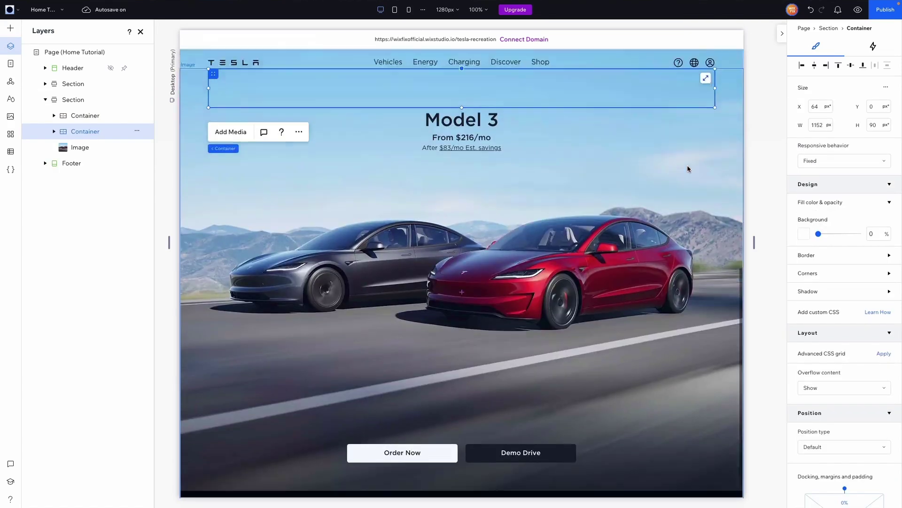
scroll(687, 169, "up", 1)
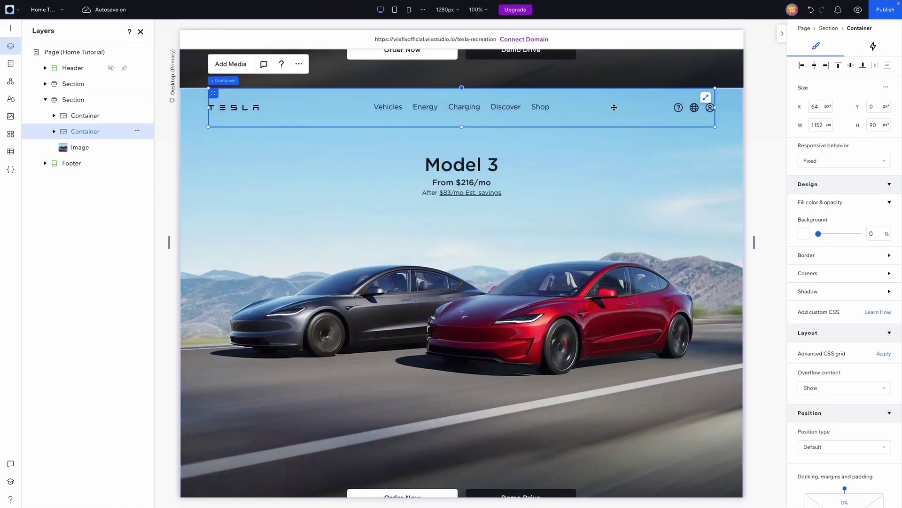
key("Delete")
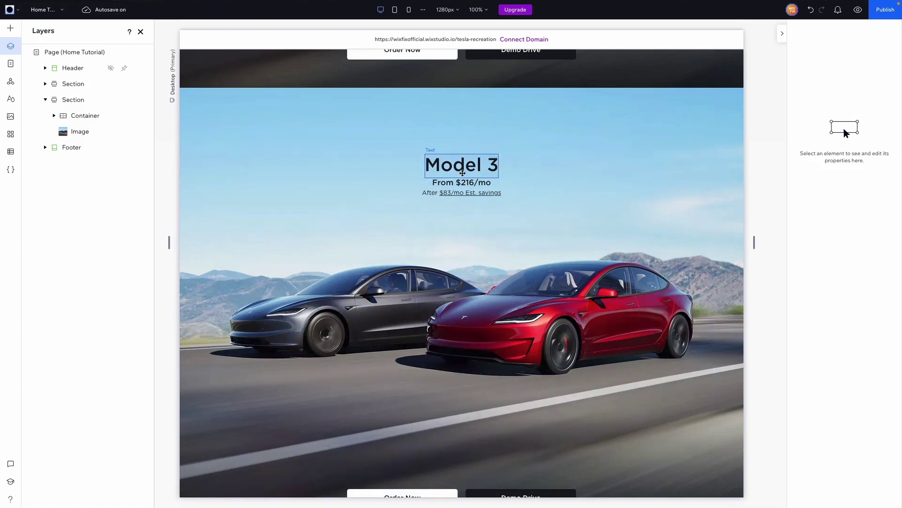
Change the duplicated section's texts to "Model Y", "From $299/mo" and "After $100/mo Est. savings".
left_click(486, 166)
double_click(486, 167)
type("Y")
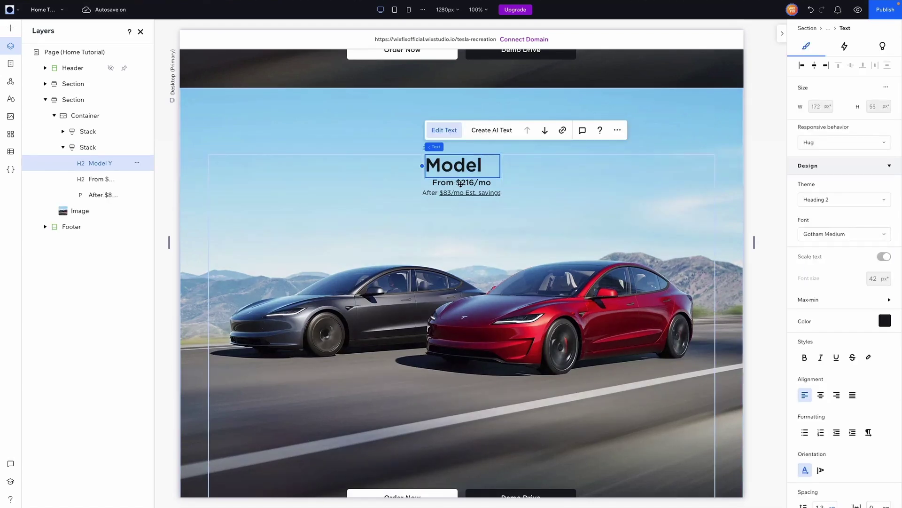
double_click(463, 183)
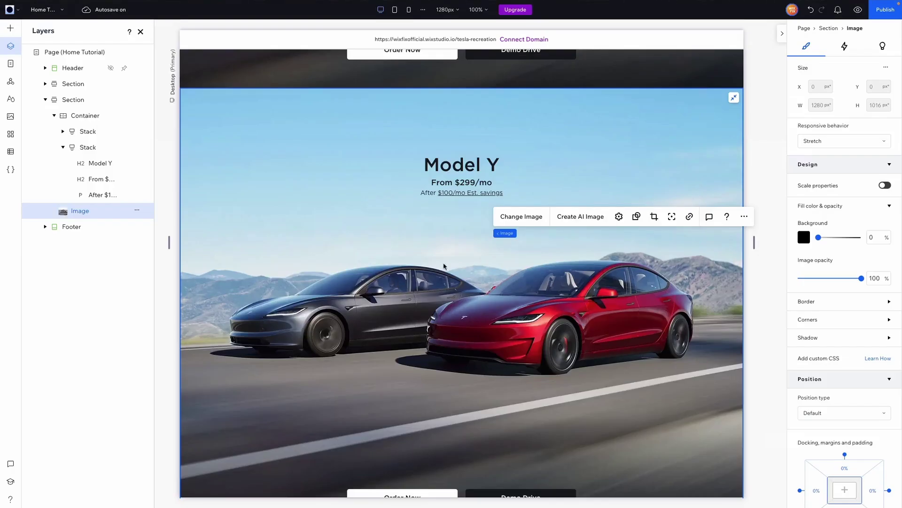
Replace the Model Y section's background picture with the Homepage-Model-Y image from the site files.
double_click(401, 280)
left_click(313, 280)
double_click(313, 282)
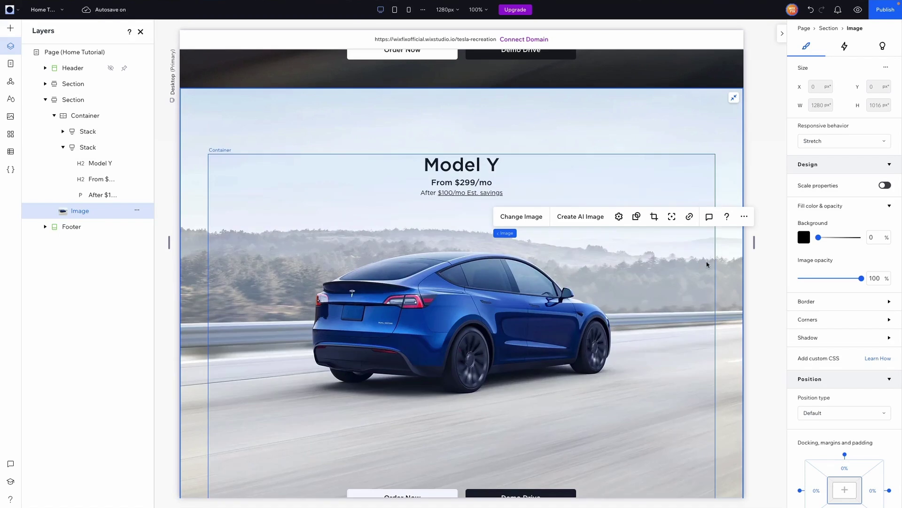
Duplicate the Model Y section, and give the upper copy the Homepage-Model-X image and the heading "Model X".
left_click(91, 99)
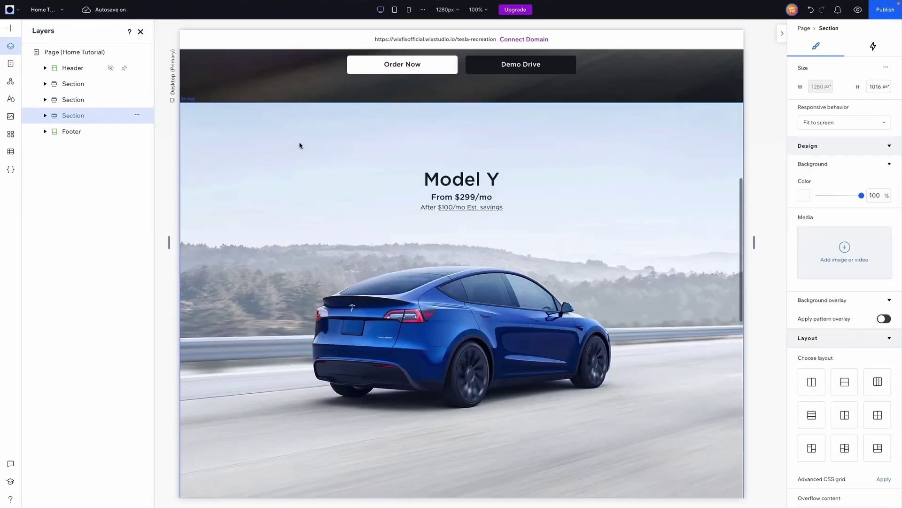
left_click(301, 141)
left_click(306, 118)
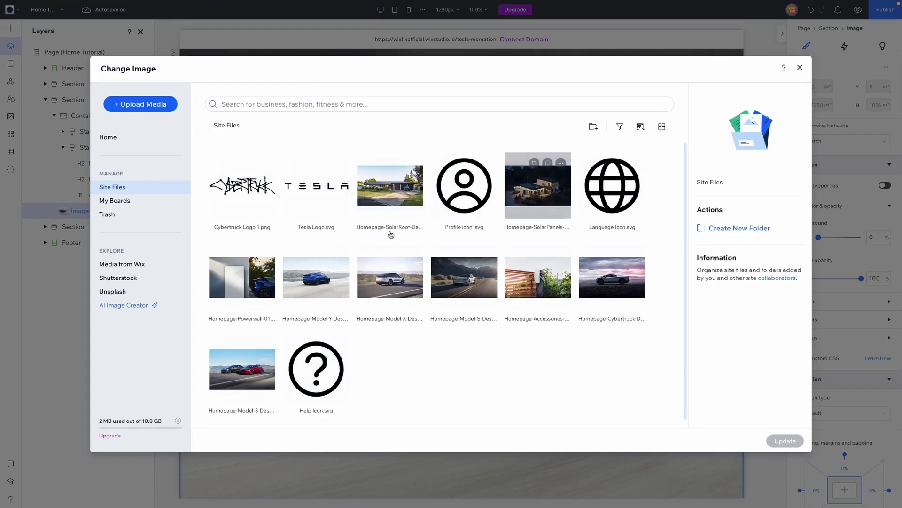
double_click(397, 268)
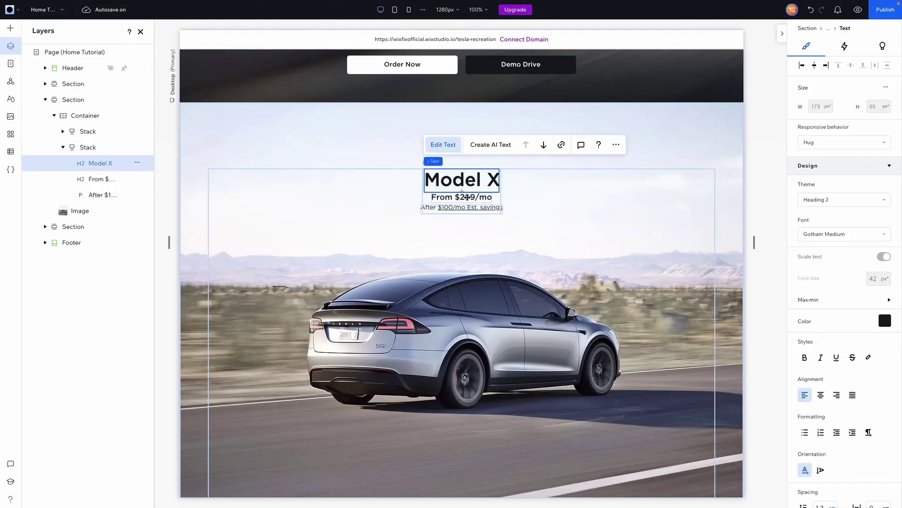
Change the Model X section's price line to "From $63,990" and its savings line to "After $14,000 Est. savings".
left_click(468, 196)
double_click(467, 197)
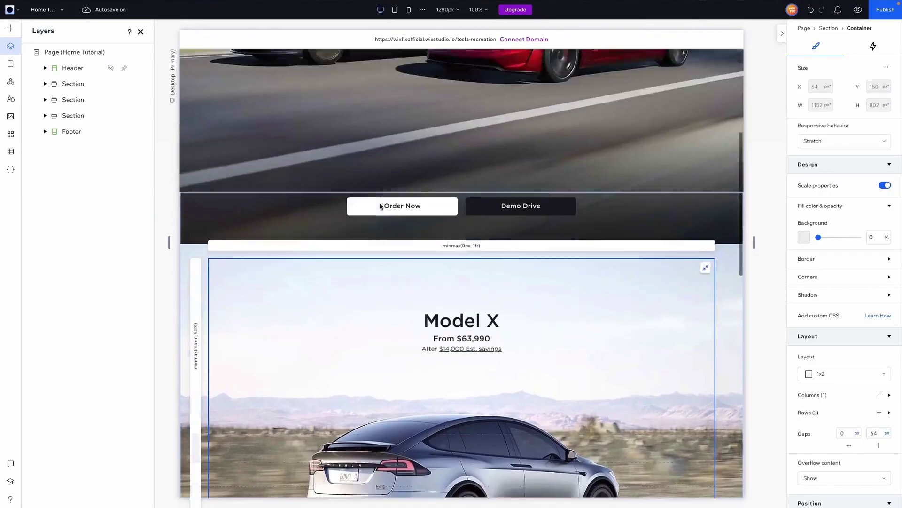
scroll(380, 202, "up", 5)
scroll(381, 202, "down", 8)
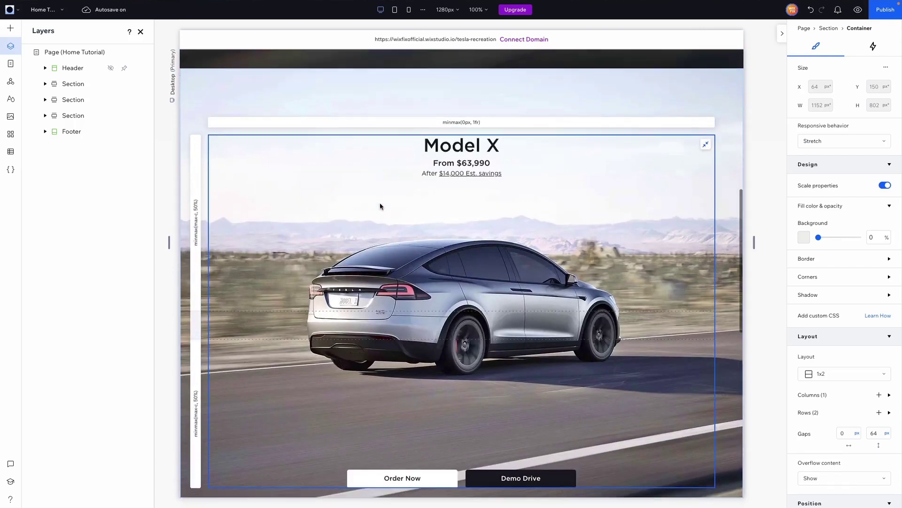
Move the Model X section below the Model Y section and duplicate it.
left_click_drag(72, 102, 73, 117)
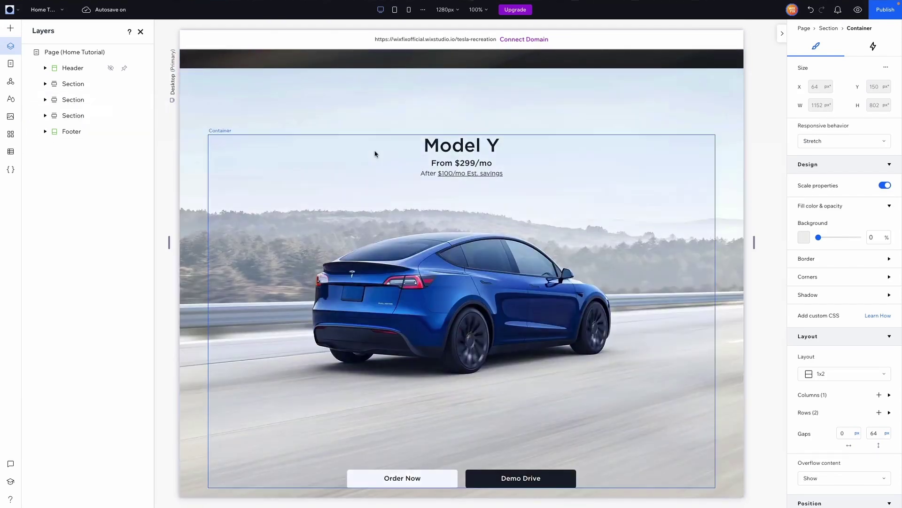
scroll(375, 154, "down", 10)
left_click(419, 217)
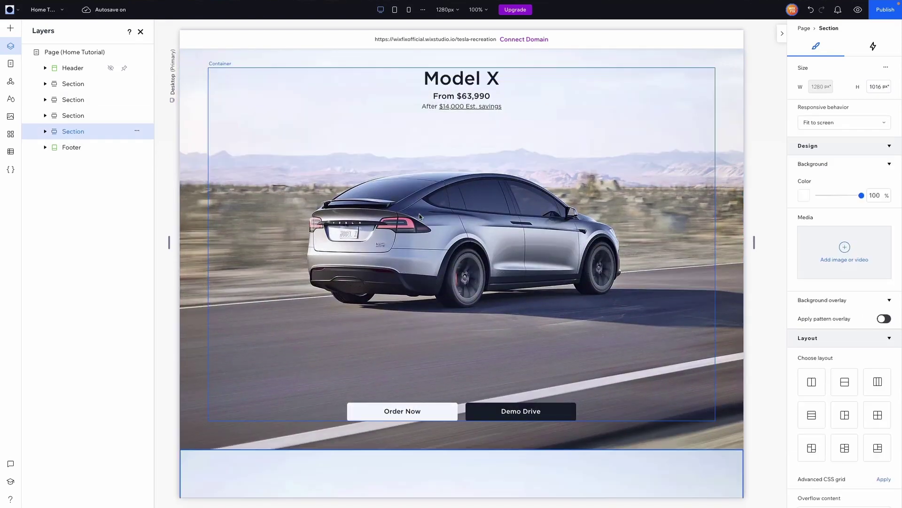
Give the duplicated section the Homepage-Model-S image and the texts "Model S", "From $66,490" and "After $6,500 Est. savings".
scroll(419, 217, "down", 8)
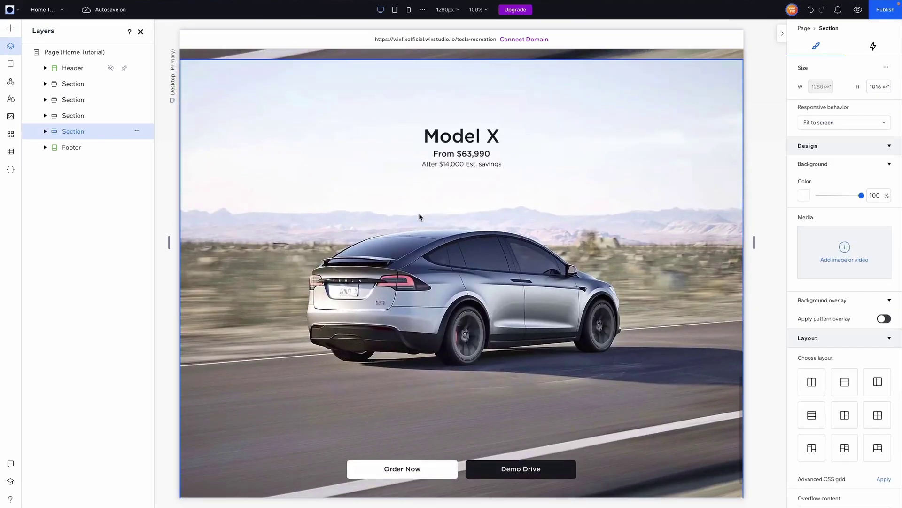
left_click(193, 103)
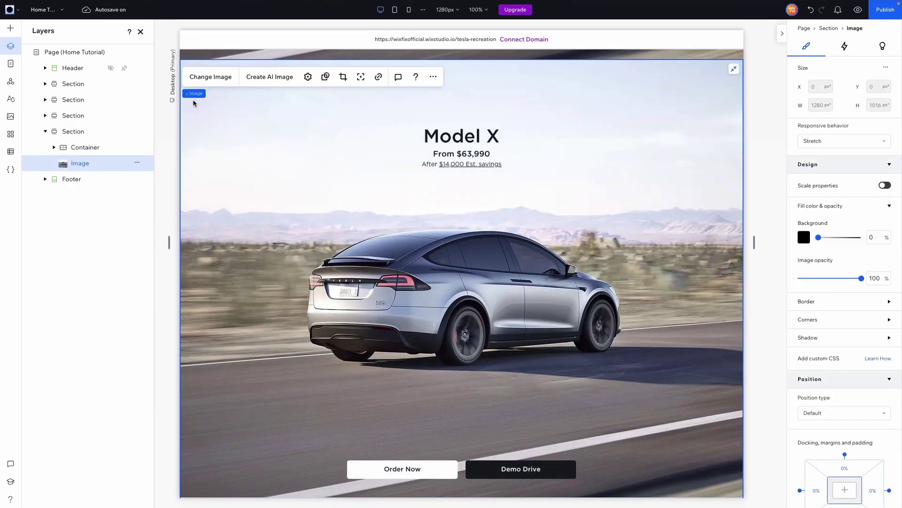
left_click(227, 78)
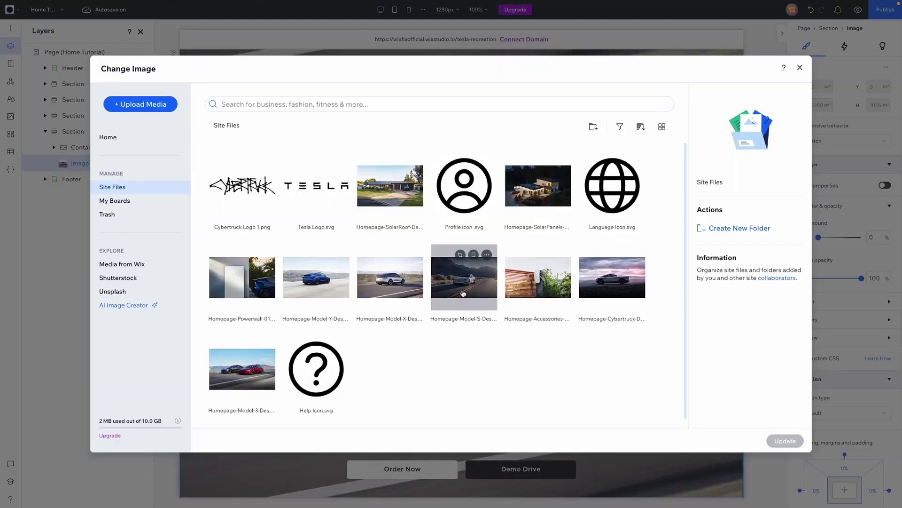
double_click(463, 292)
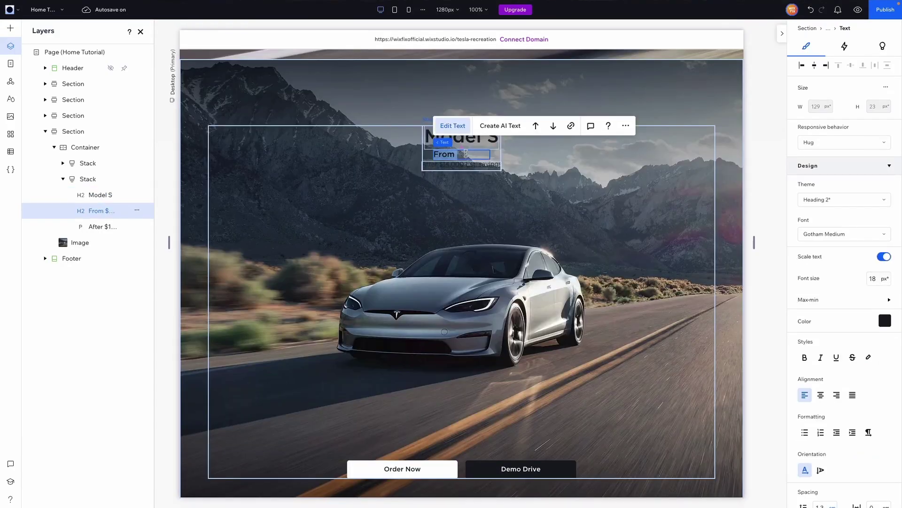
left_click(551, 350)
Set the color of the Model S section's heading, price and savings texts to white.
scroll(597, 293, "up", 20)
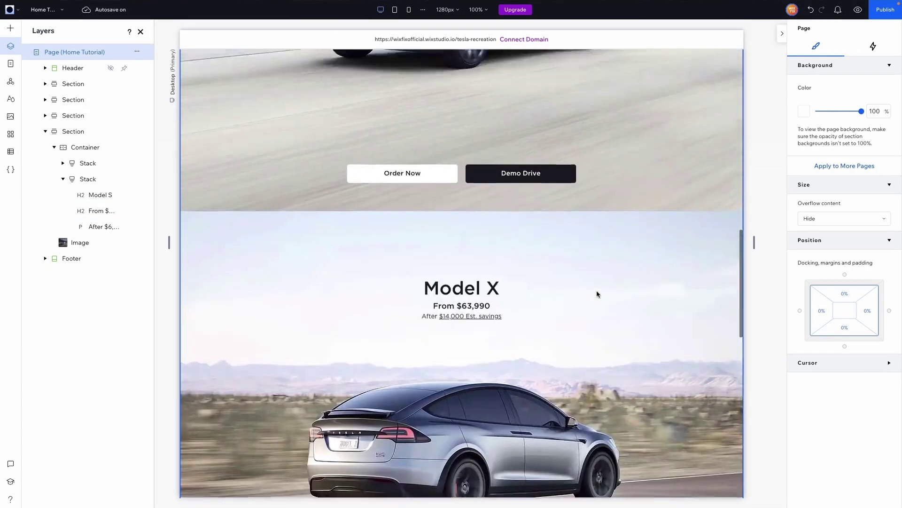
scroll(422, 194, "up", 5)
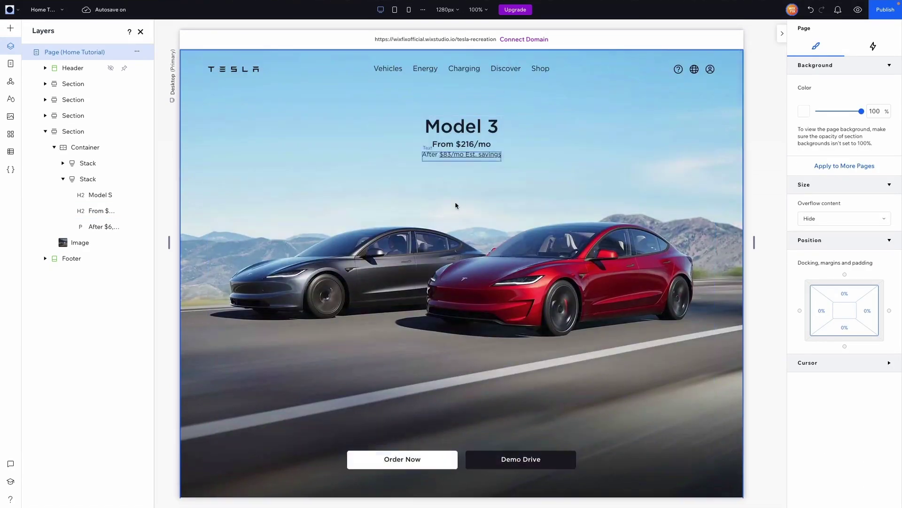
scroll(544, 305, "down", 20)
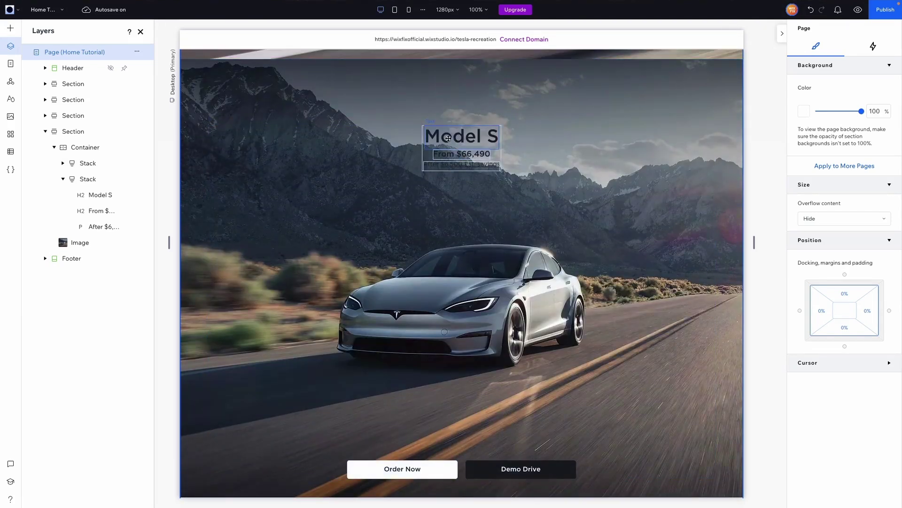
left_click(448, 137)
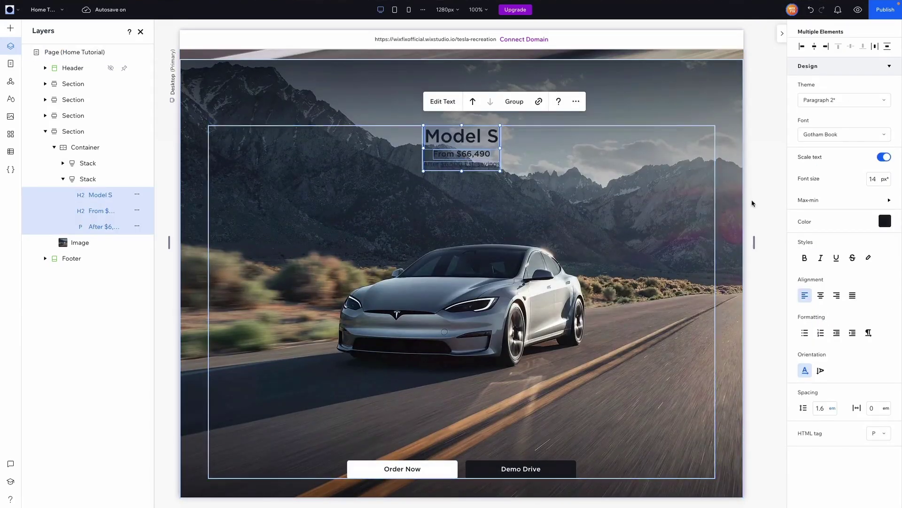
left_click(884, 226)
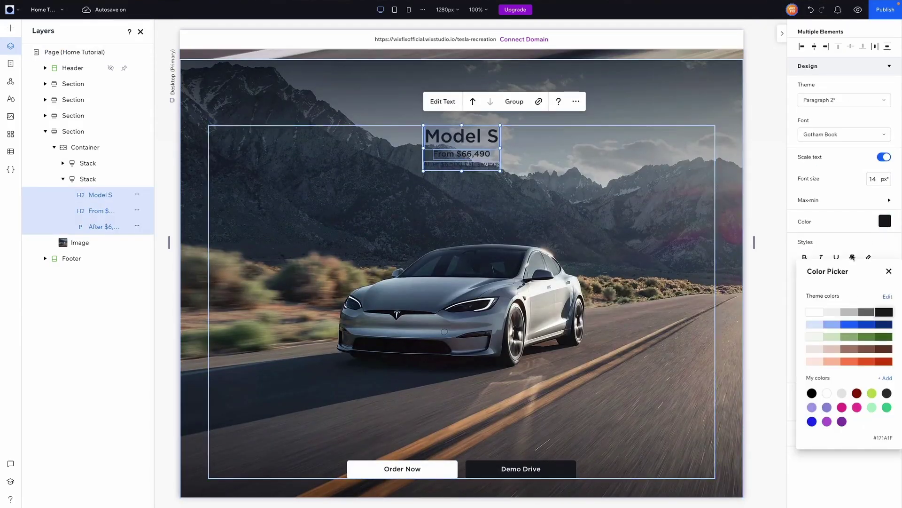
left_click(815, 312)
left_click(747, 245)
Duplicate the Model S section and replace the copy's background picture with the Homepage-Cybertruck image.
left_click(73, 132)
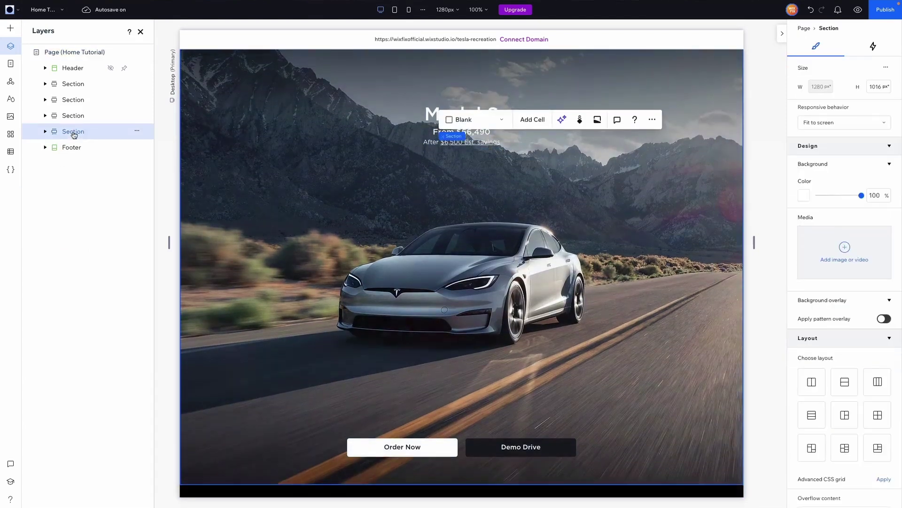
key("ctrl+d")
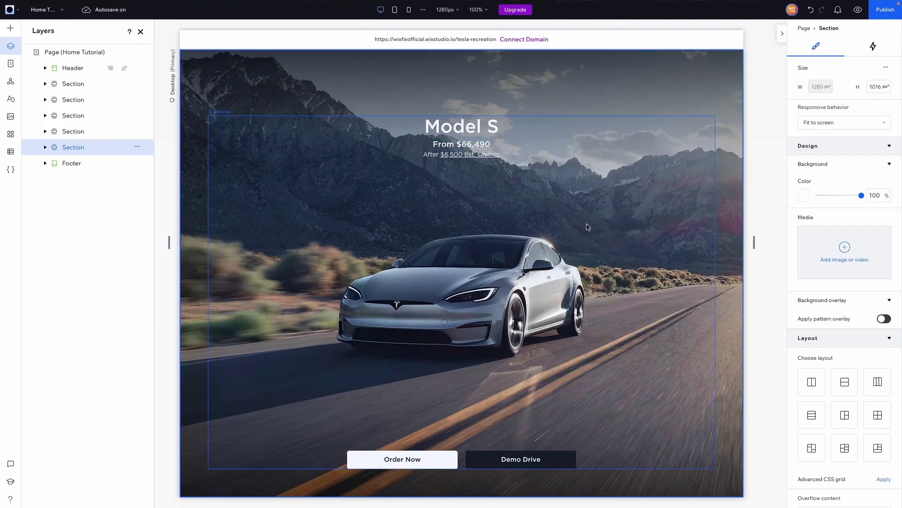
double_click(225, 215)
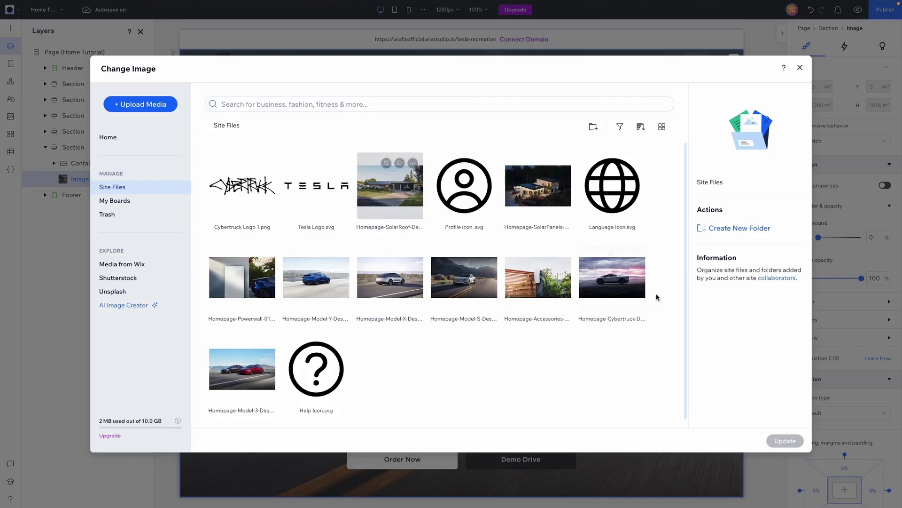
key("Escape")
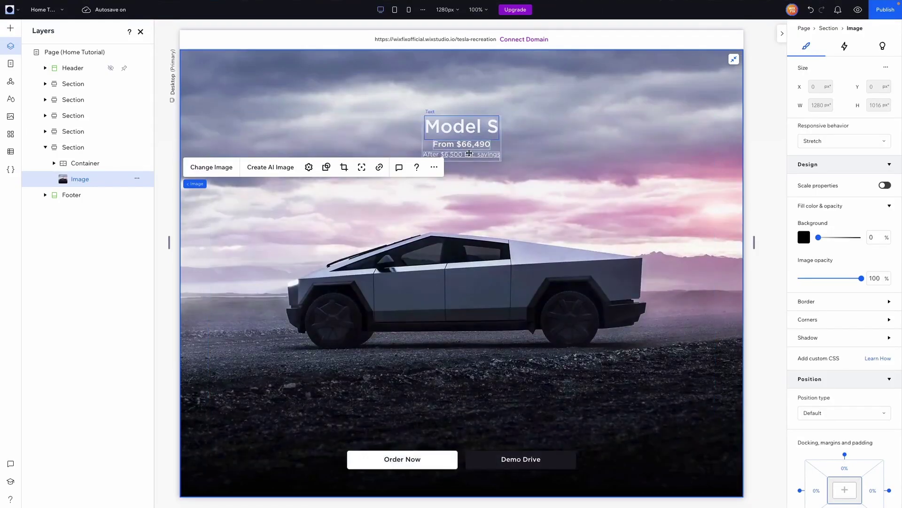
Delete the Cybertruck section's text stack and add the Cybertruck Logo 1.png image from the site files in its place.
left_click(495, 146)
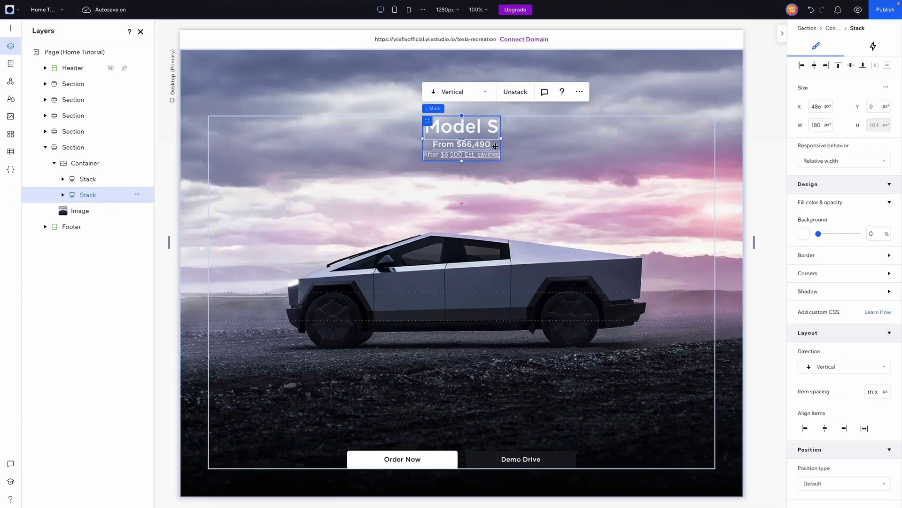
key("Escape")
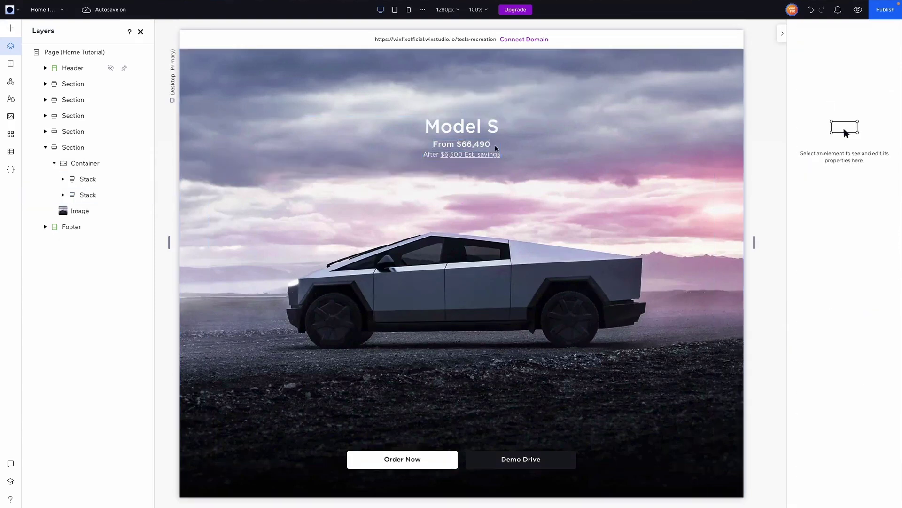
left_click(141, 32)
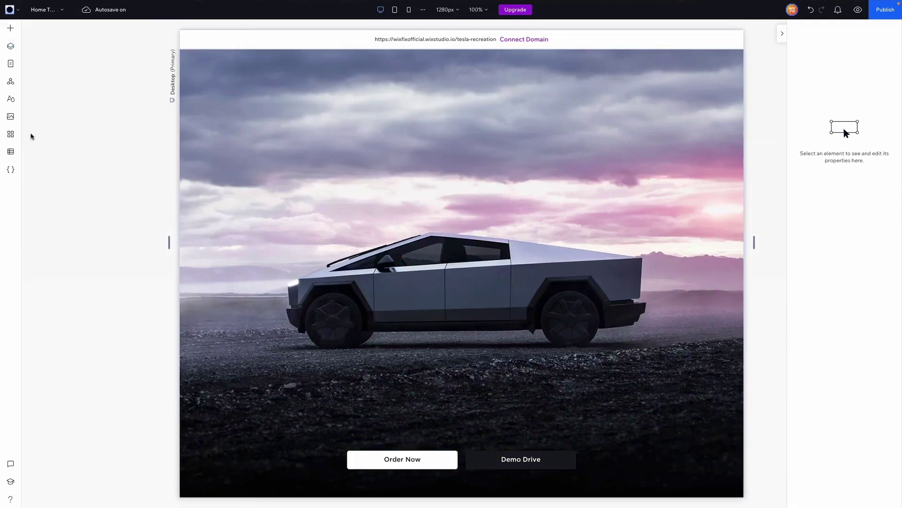
left_click(11, 117)
left_click(249, 206)
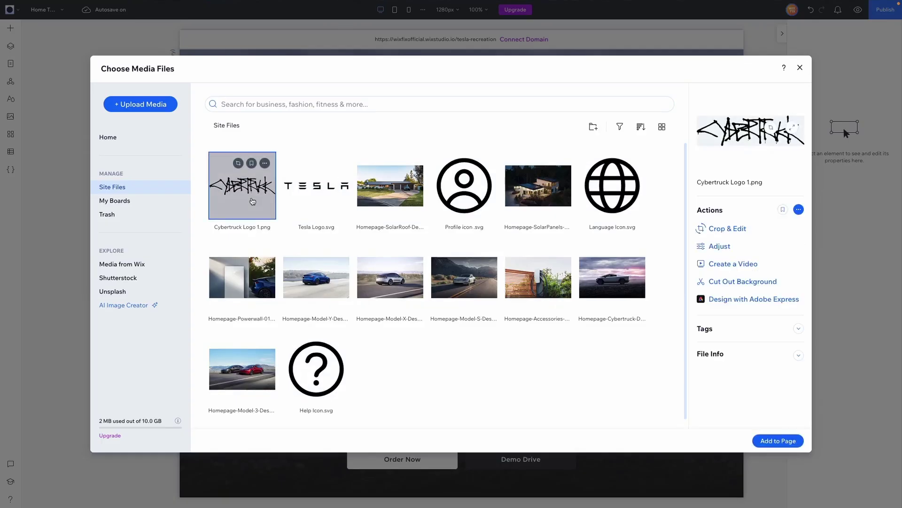
double_click(252, 201)
Shrink the Cybertruck logo to about 421 × 118 px, attach it to the container, and align it to the container's horizontal center and top.
left_click_drag(583, 319, 519, 276)
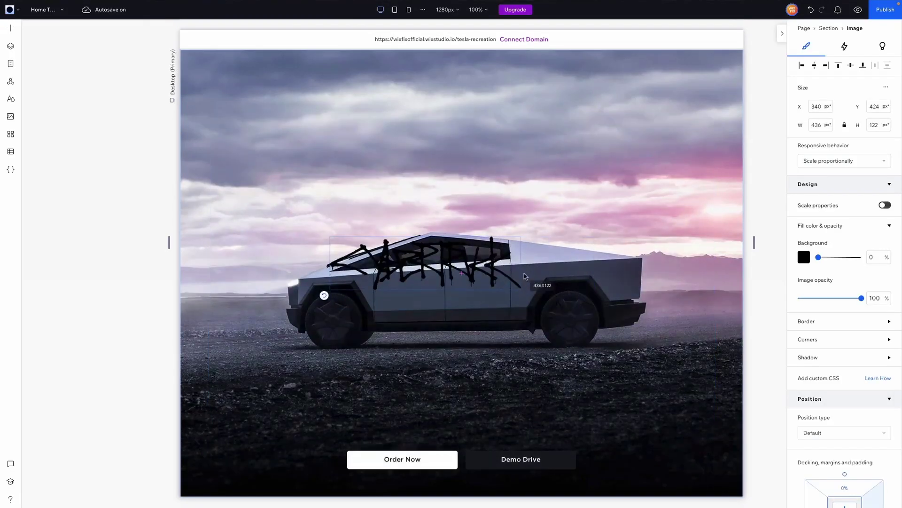
left_click_drag(459, 258, 501, 161)
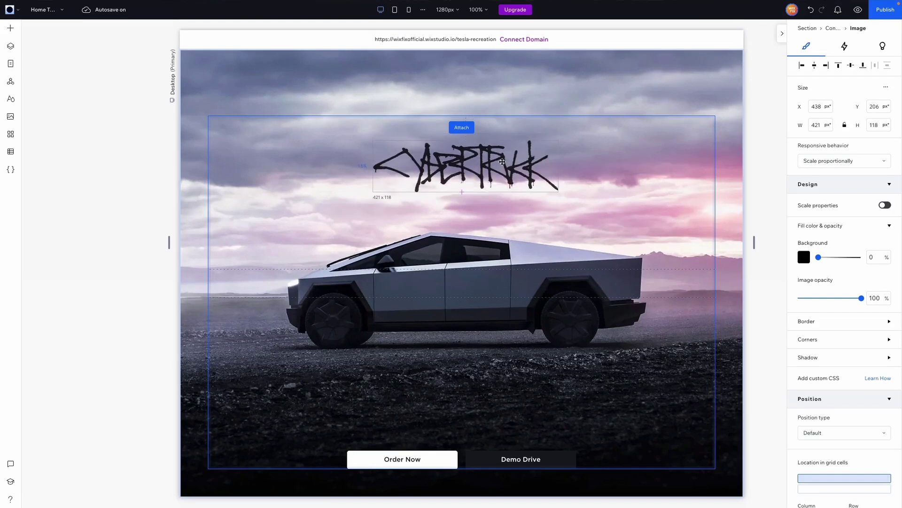
left_click(816, 67)
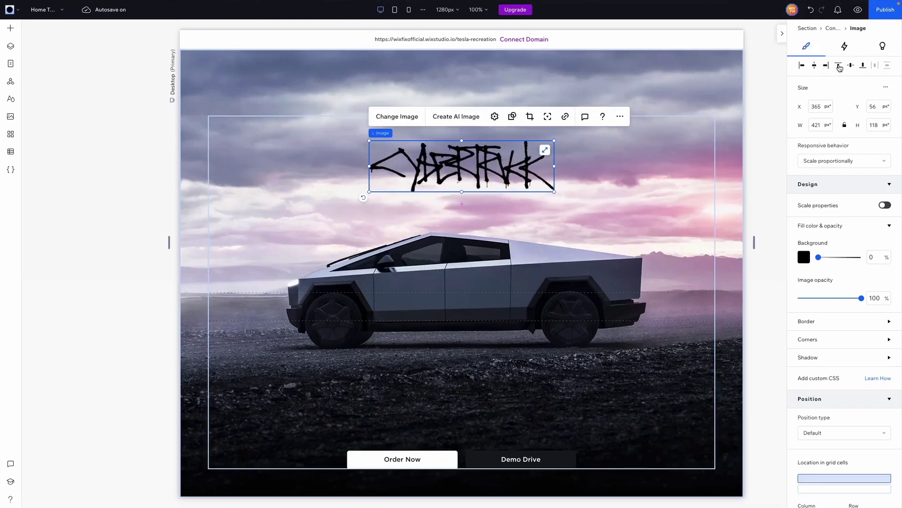
left_click(838, 66)
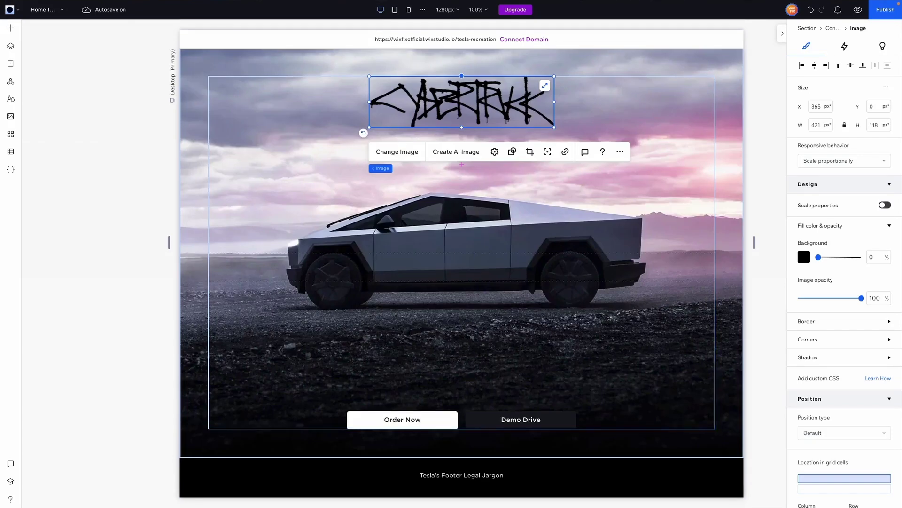
Unstack the Cybertruck section's two buttons and delete the white Order Now button.
left_click(393, 420)
left_click(462, 418)
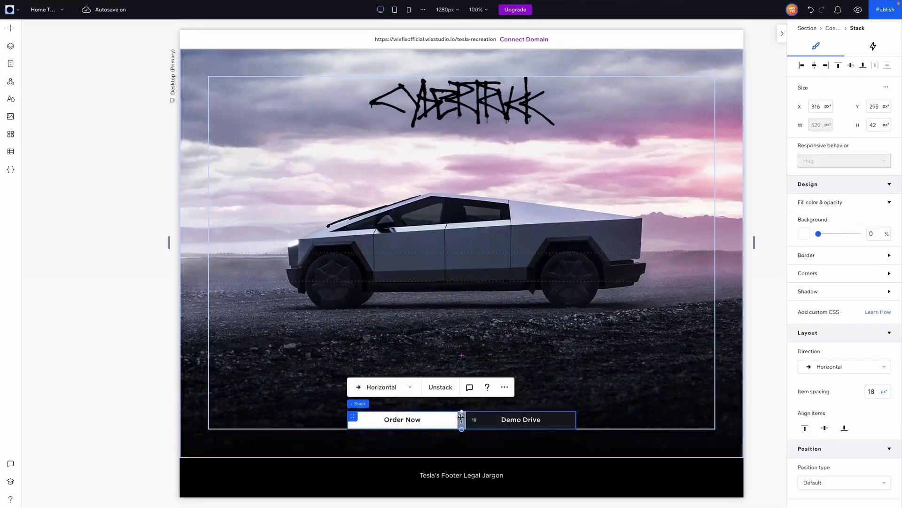
left_click(448, 387)
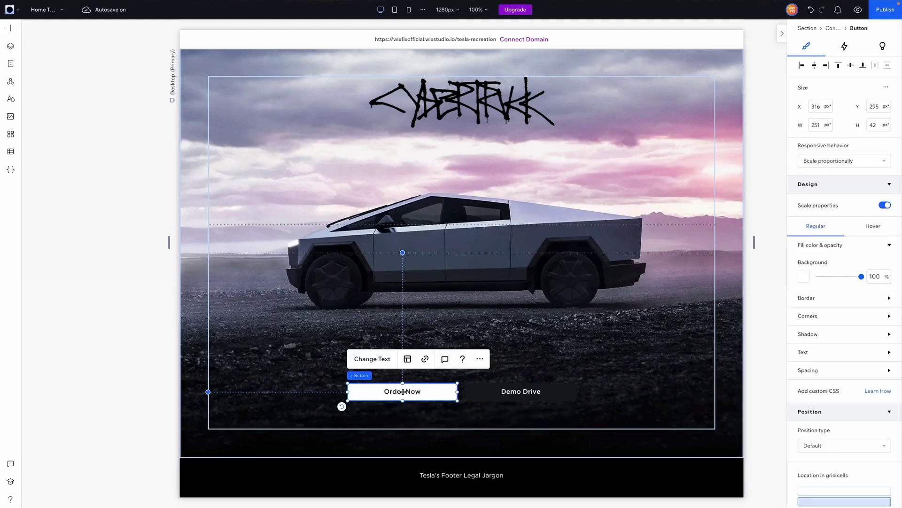
key("Delete")
Change the Demo Drive button's text to "LEARN MORE".
left_click(470, 391)
left_click(492, 360)
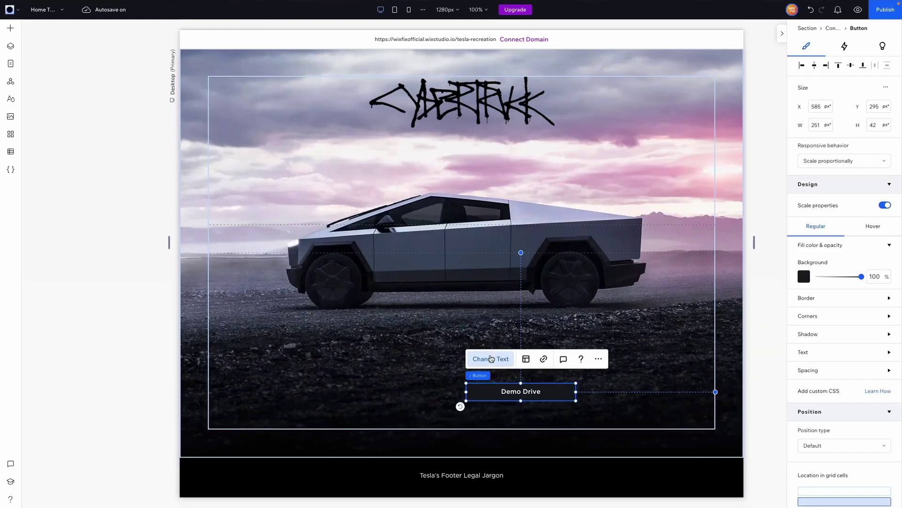
type("LEARN MORE")
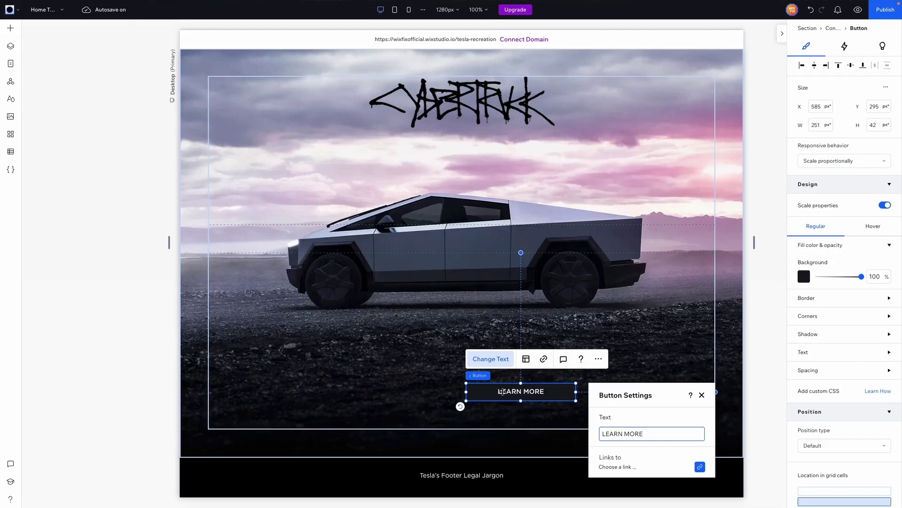
key("Escape")
Duplicate the LEARN MORE button, place the copy where the deleted button was, and label it "ORDER NOW".
key("ctrl+v")
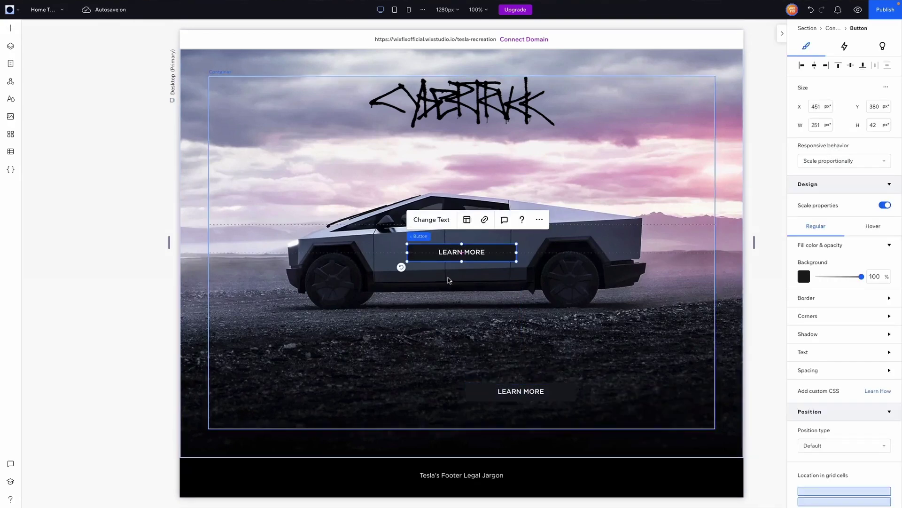
left_click_drag(447, 253, 388, 391)
left_click(378, 360)
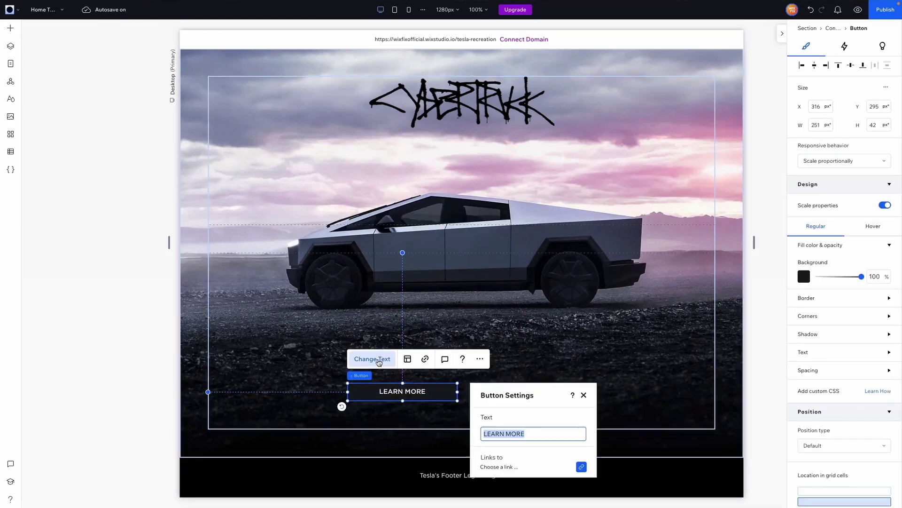
type("ORDER NOW")
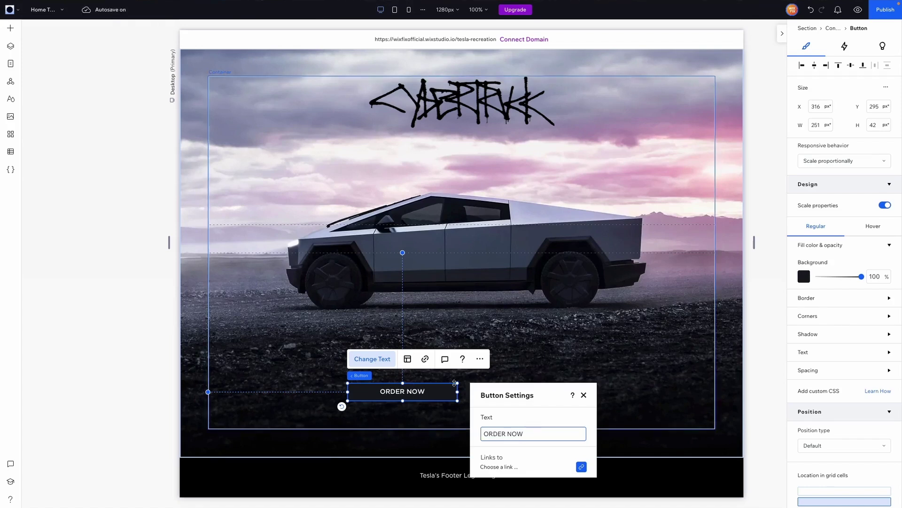
Set the text color of the ORDER NOW and LEARN MORE buttons to dark gray.
left_click(810, 337)
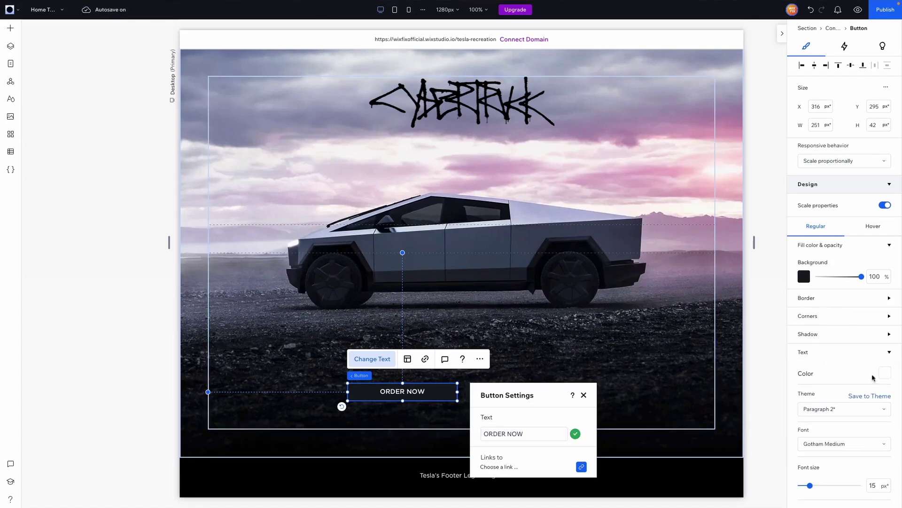
left_click(886, 373)
left_click(855, 371)
left_click(867, 372)
left_click(589, 367)
left_click(548, 384)
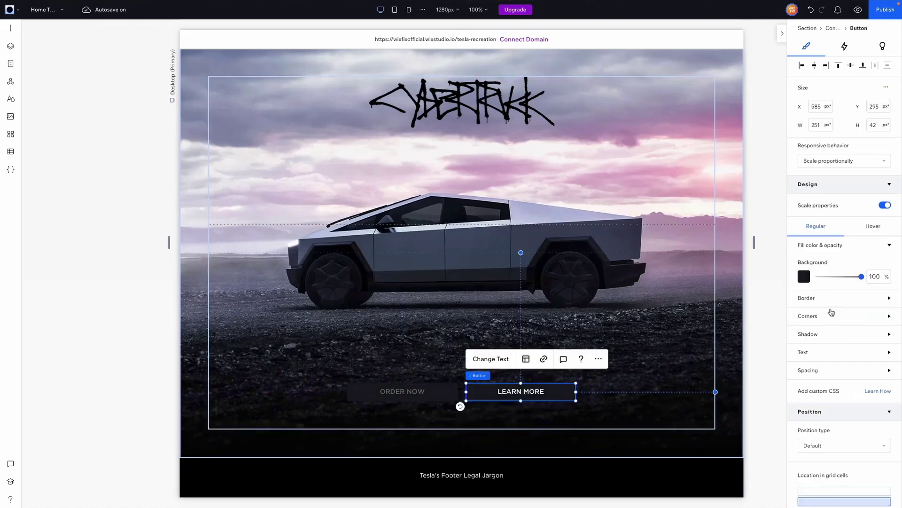
left_click(818, 357)
Add a horizontal line about 232 px wide along the upper edge of the ORDER NOW button.
left_click(11, 28)
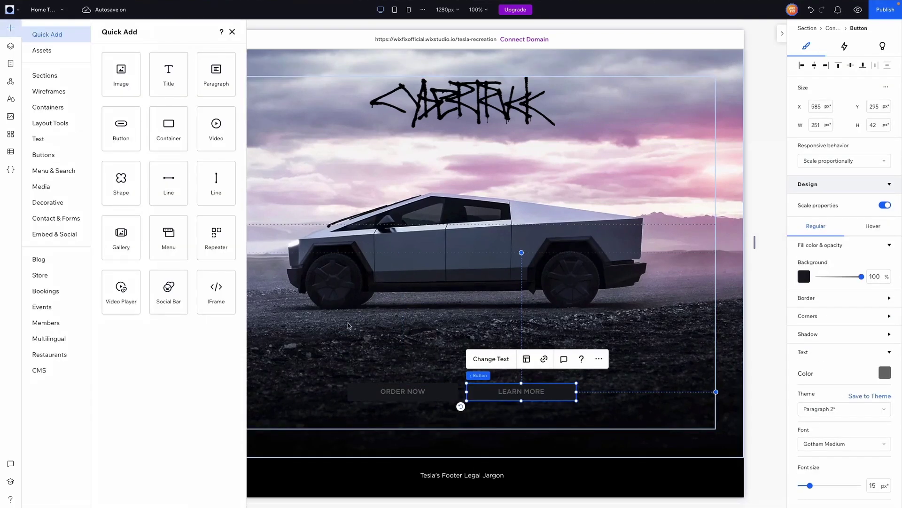
left_click_drag(176, 188, 402, 385)
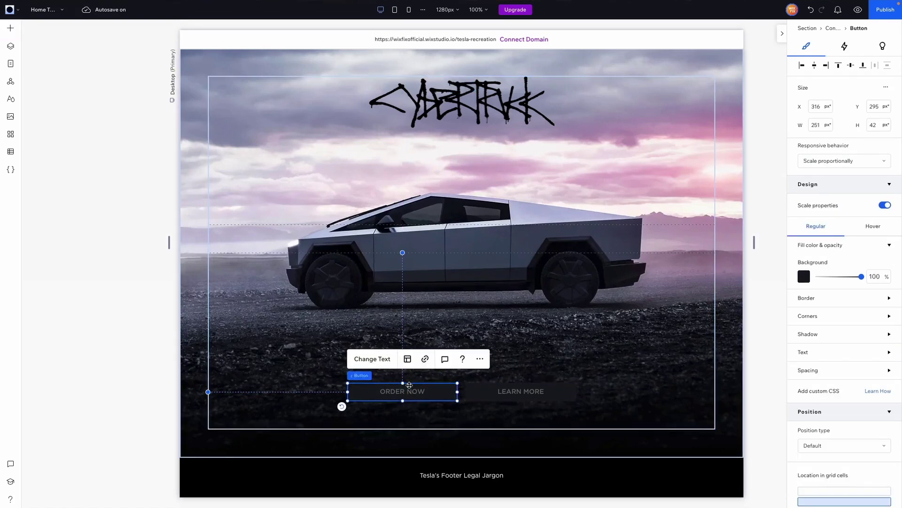
left_click(408, 382)
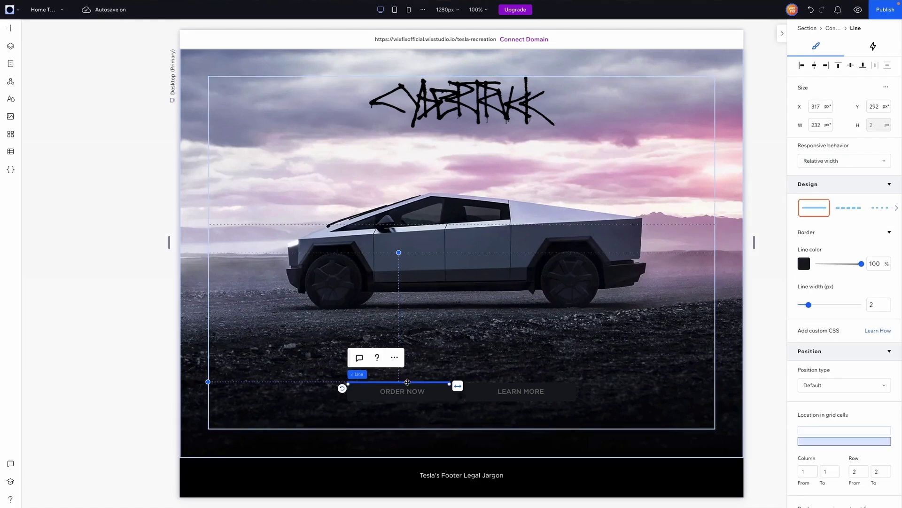
Set the line above the ORDER NOW button to 251 px wide and color it with the theme gray.
left_click(820, 125)
type("251")
key("Return")
left_click(804, 264)
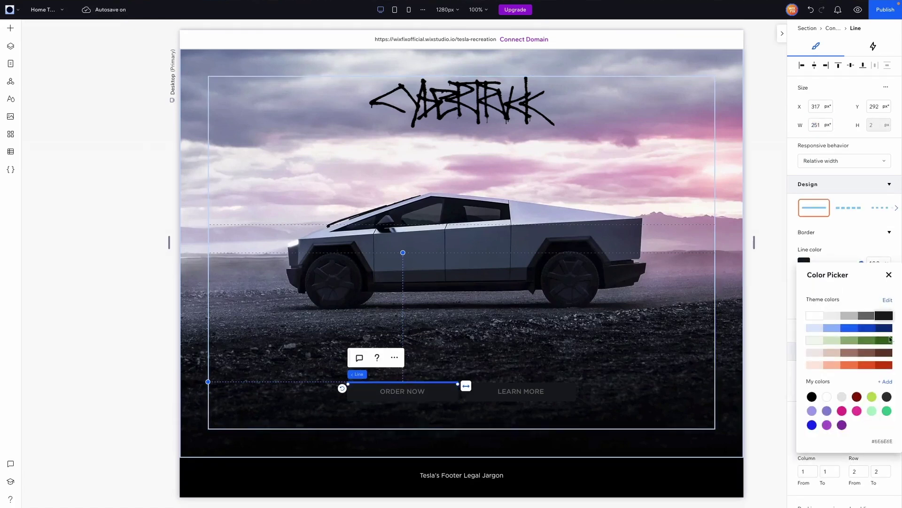
left_click(866, 316)
Stack the line with the ORDER NOW button, and stack that pair horizontally with LEARN MORE along the container's bottom edge.
left_click(384, 394)
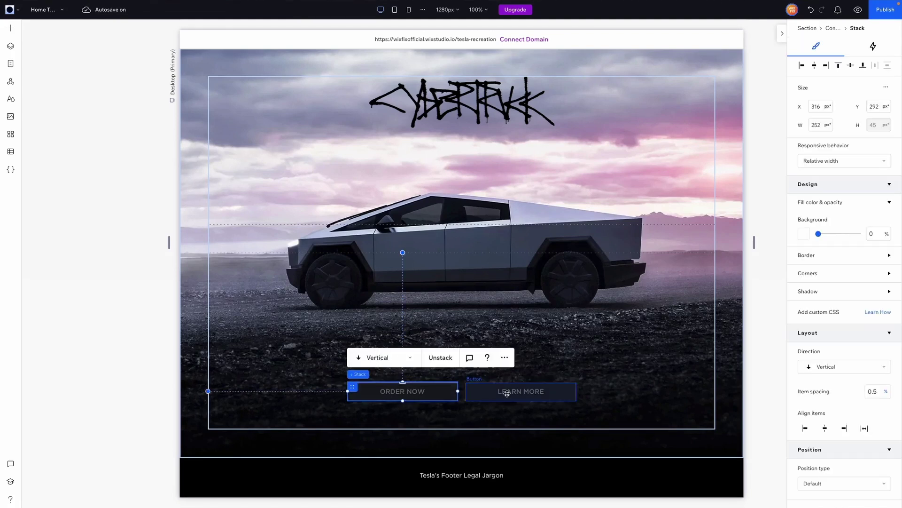
key("ctrl+z")
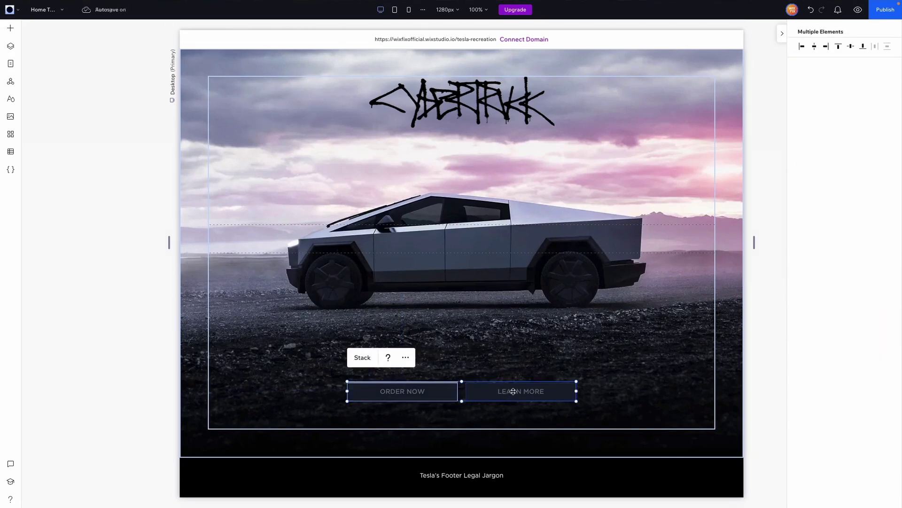
left_click(367, 361)
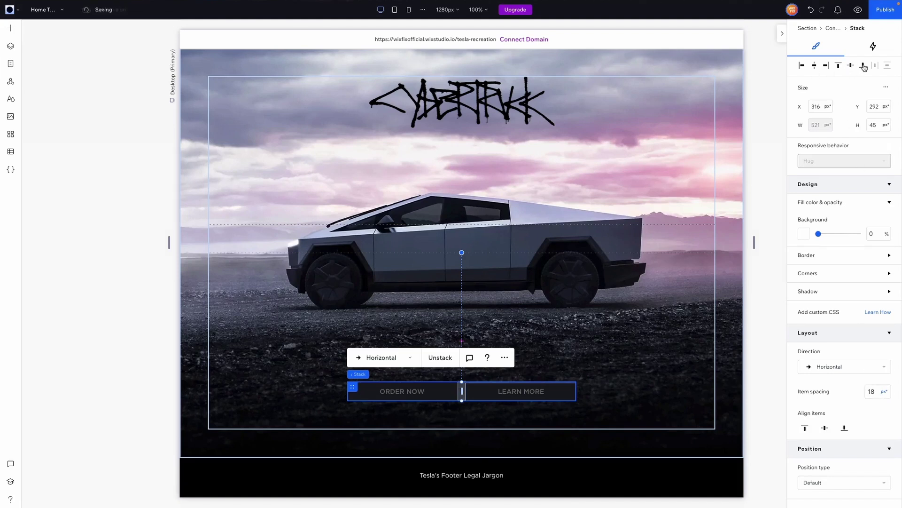
left_click(765, 262)
Duplicate the Model S section and place the copy below the Cybertruck section, just above the footer.
left_click(10, 45)
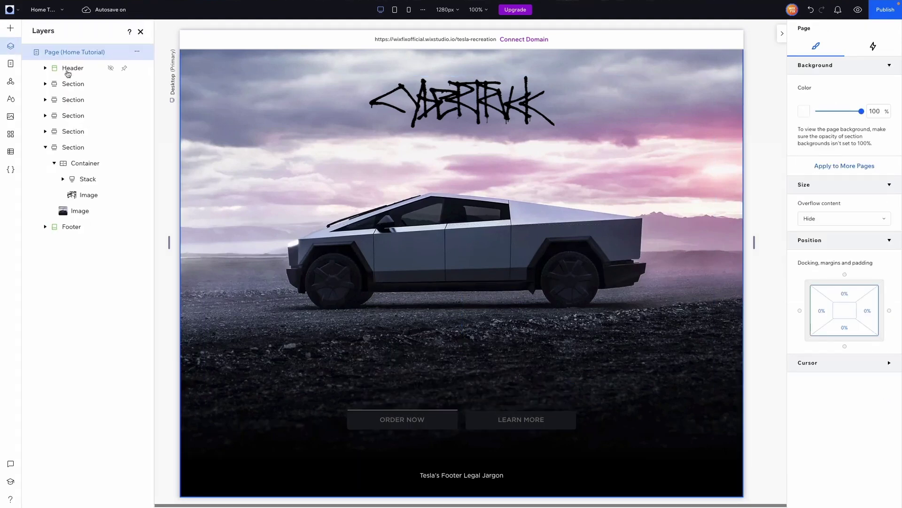
left_click(45, 147)
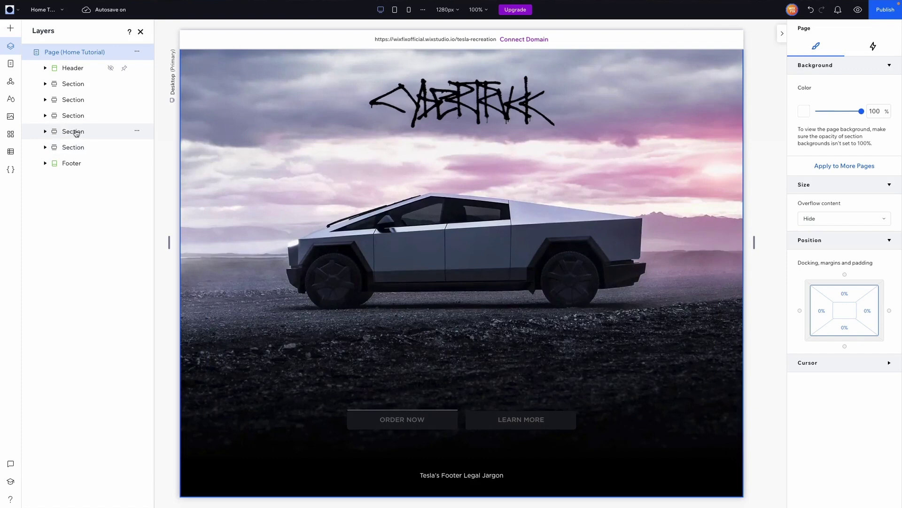
left_click(75, 132)
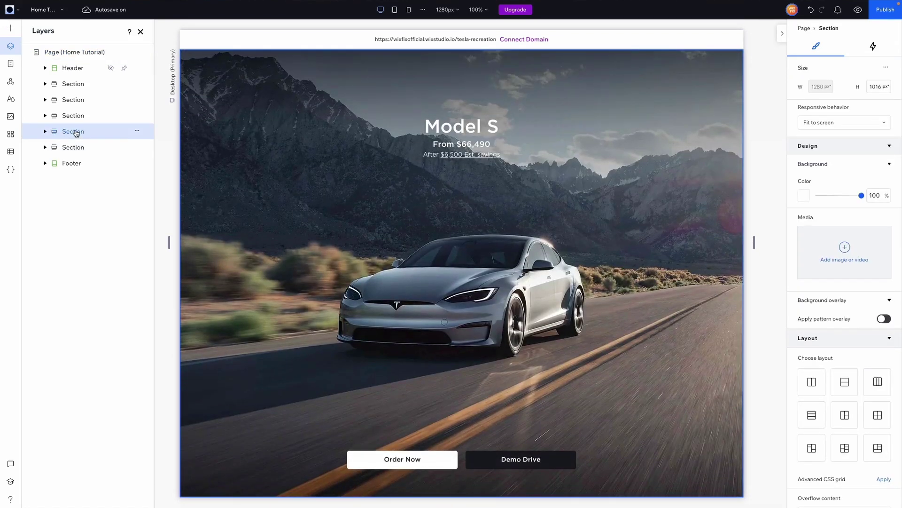
left_click(72, 148)
left_click_drag(71, 149, 73, 168)
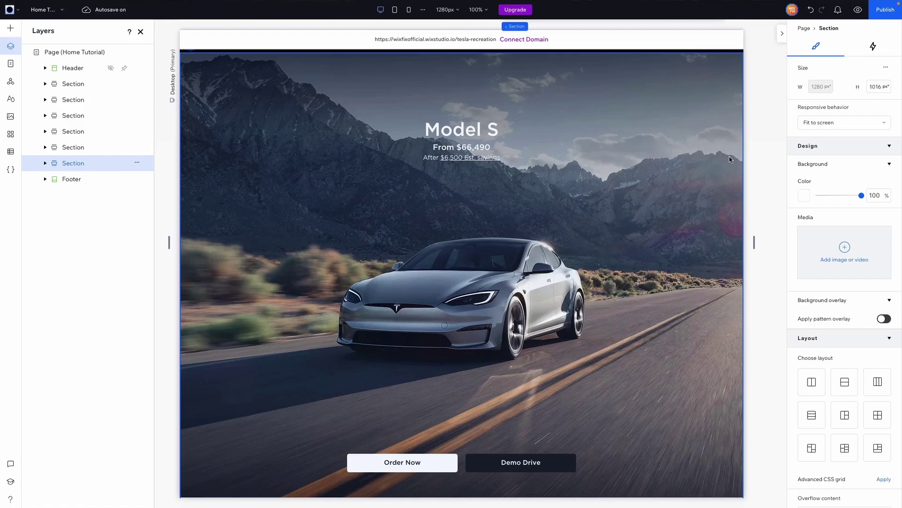
Replace the background image of the copied Model S section with the Homepage-SolarPanels photo.
left_click(729, 160)
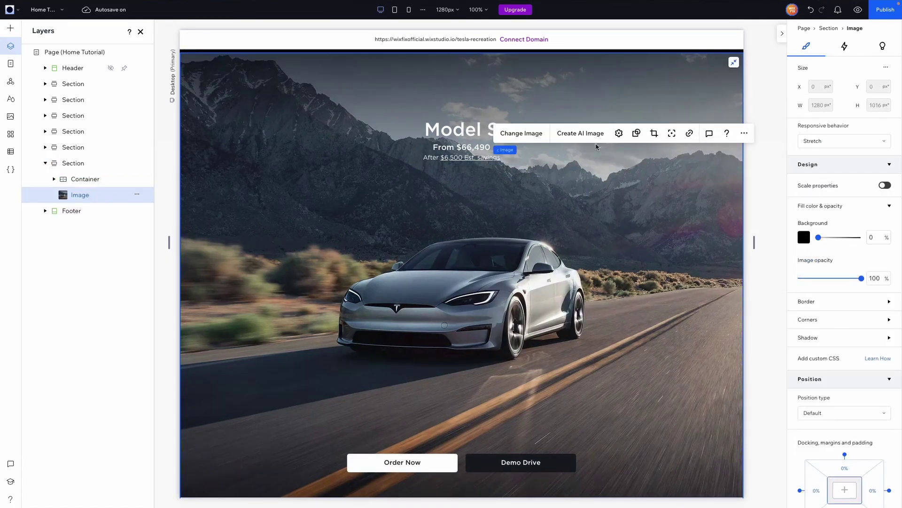
left_click(520, 134)
key("Escape")
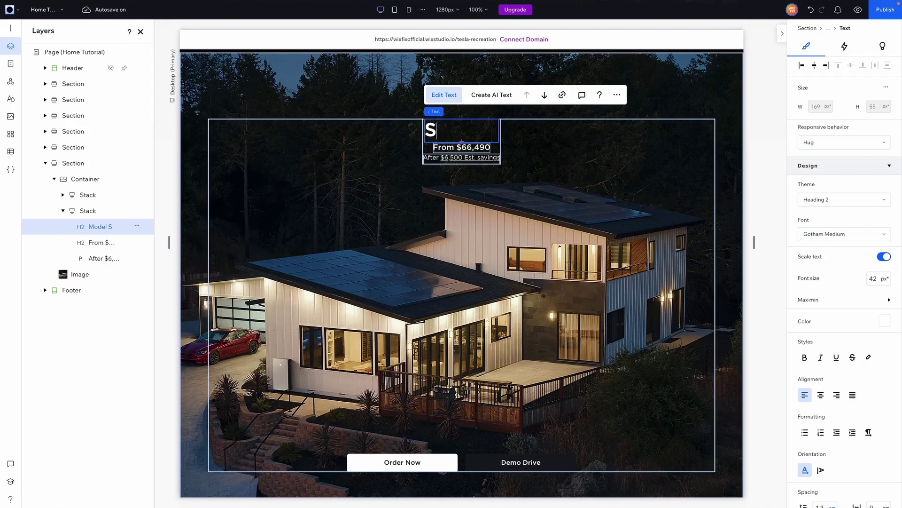
Change the heading to "Solar Panels" with the subtitle "Schedule a Virtual Consultation", and relabel the Demo Drive button "Learn More".
type("olar")
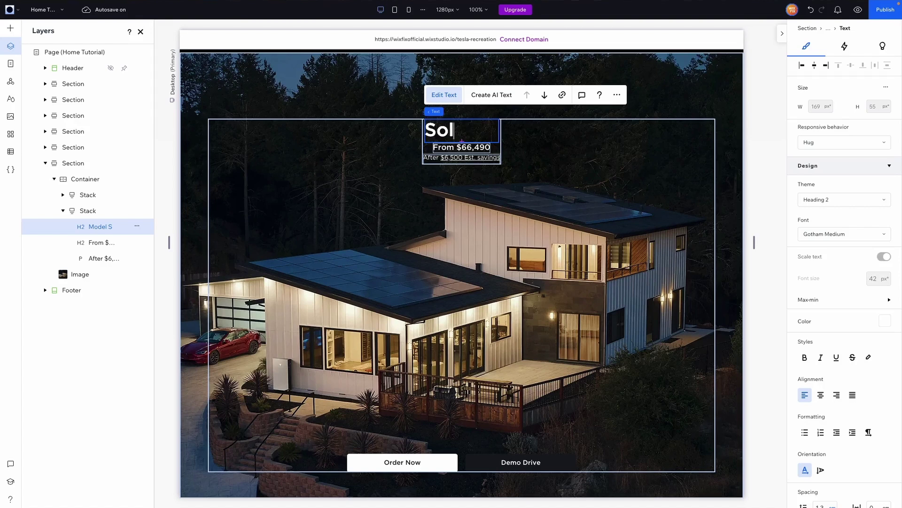
left_click(516, 348)
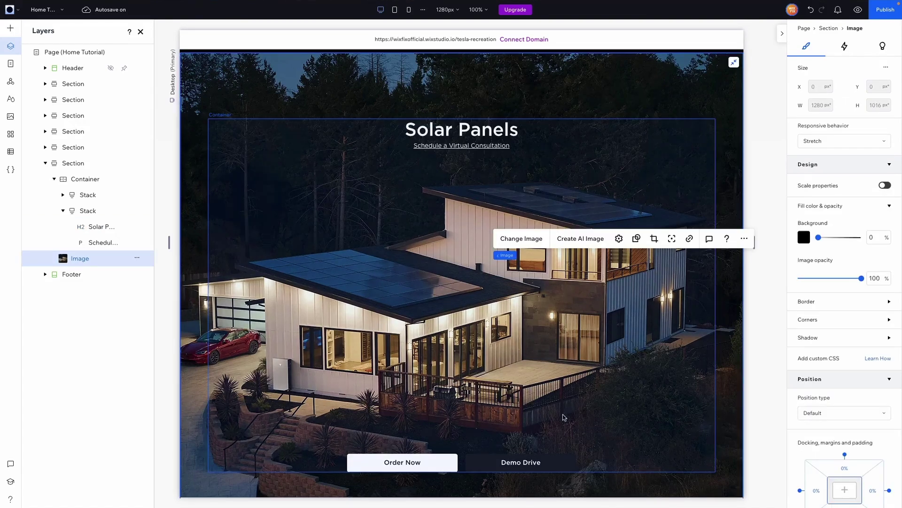
left_click(532, 463)
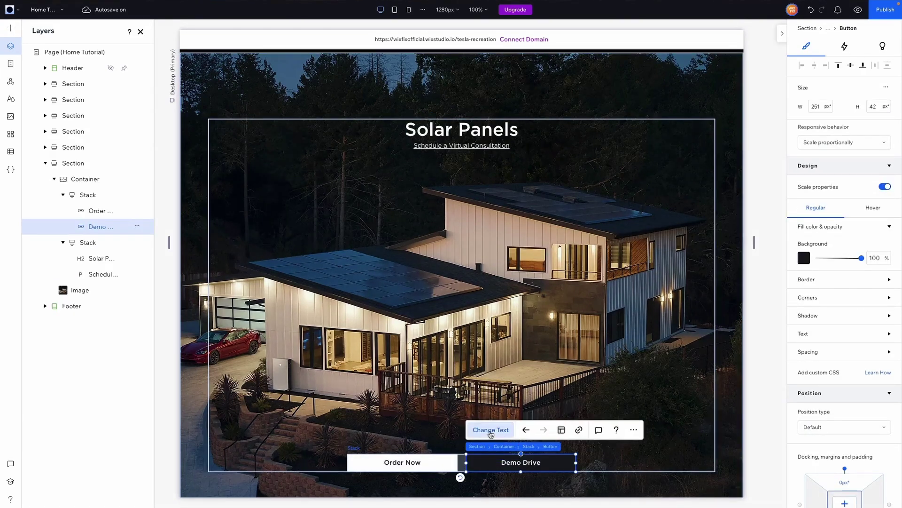
left_click(491, 432)
type("Learn More")
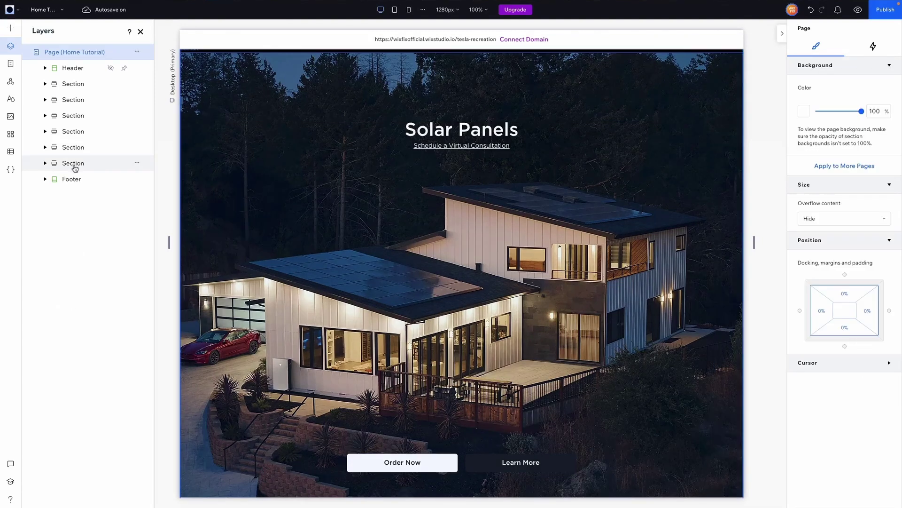
Duplicate the Solar Panels section and turn the copy into "Solar Roof" with the subtitle "Produce Clean Energy From Your Roof" and the Homepage-SolarRoof photo.
left_click(74, 163)
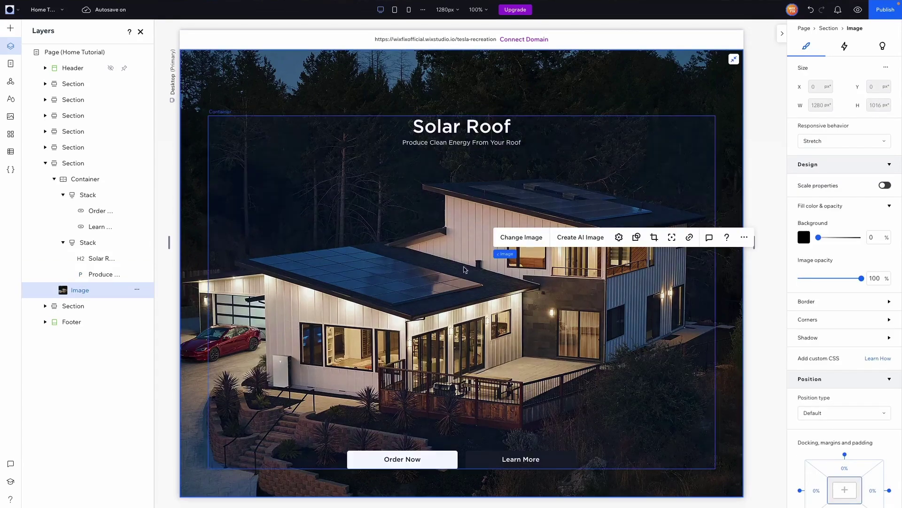
left_click(517, 238)
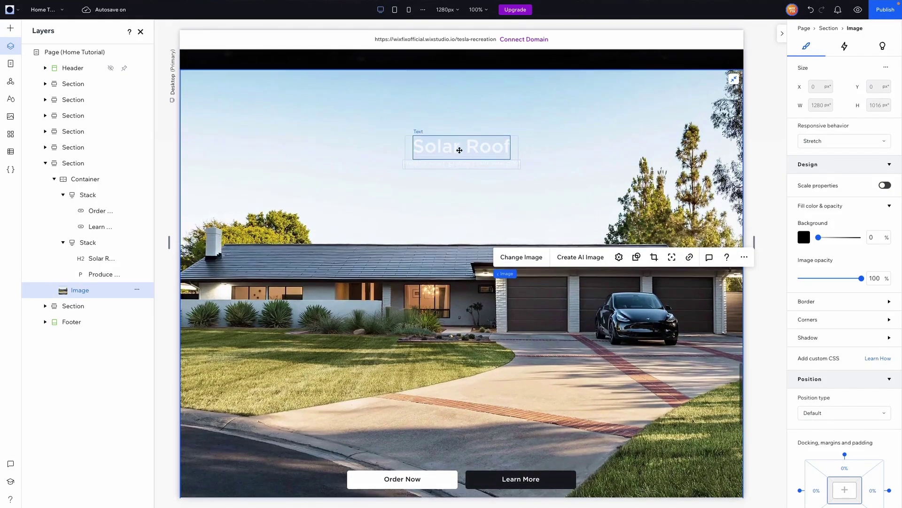
Set the text color of the Solar Roof heading and its subtitle to the near-black theme color #171A1F.
left_click(459, 147)
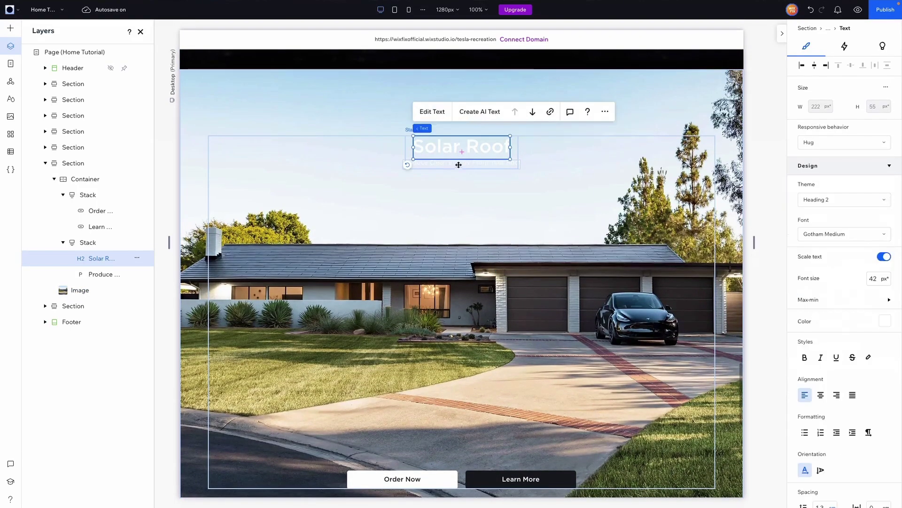
left_click(459, 163, "shift")
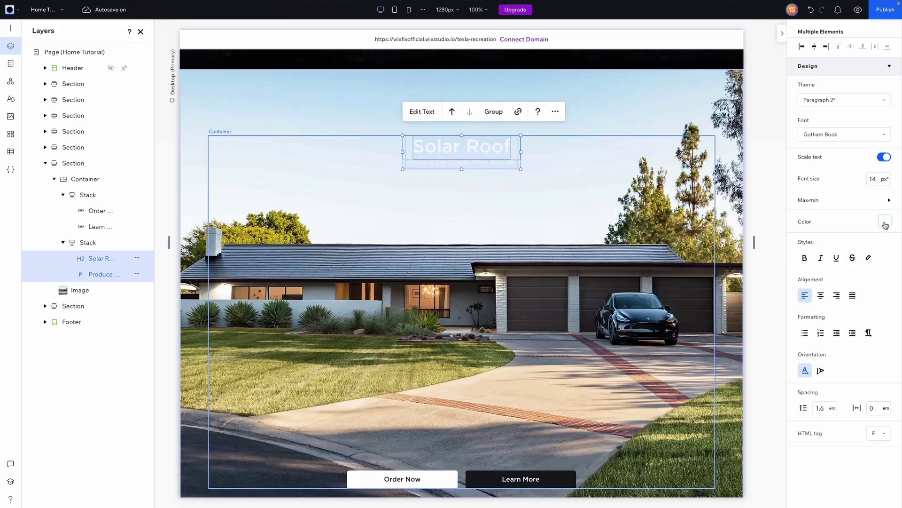
left_click(885, 222)
left_click(884, 312)
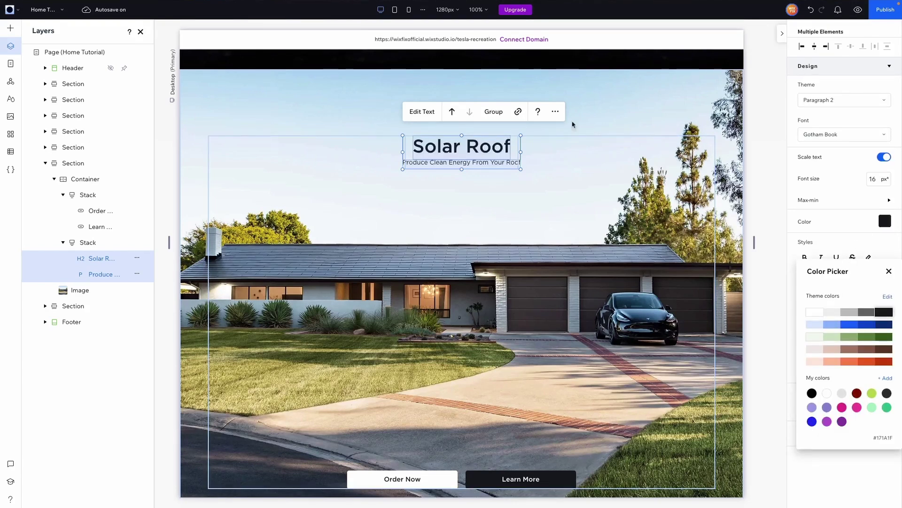
Duplicate the Solar Roof section and change the copy's heading to "Powerwall".
left_click(73, 179)
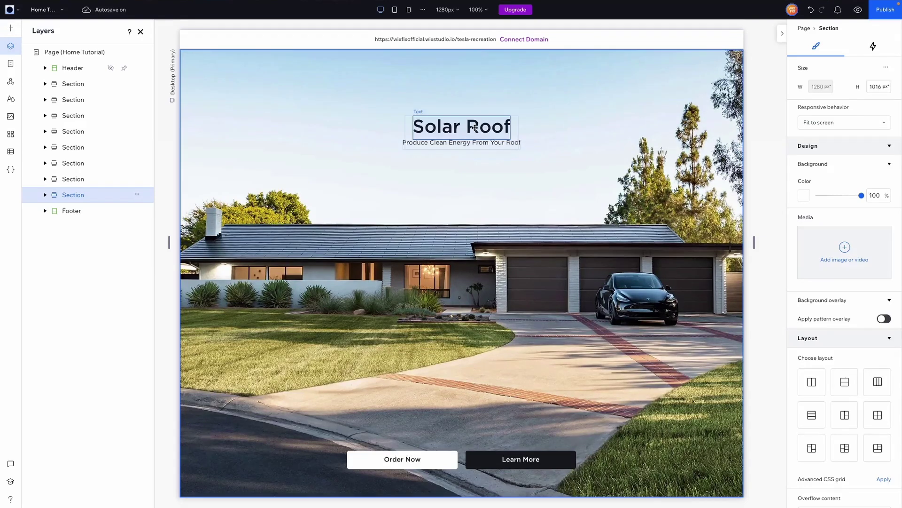
left_click(475, 127)
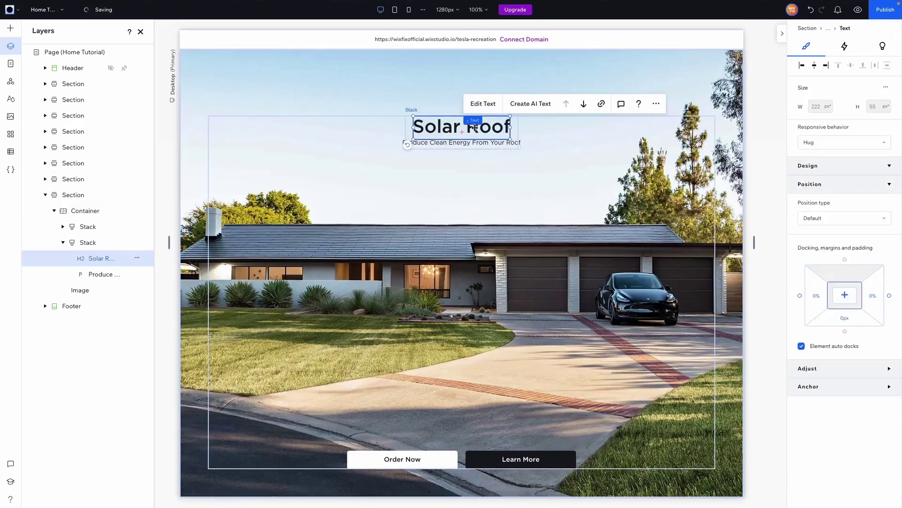
double_click(475, 127)
type("Powerwall")
Delete the subtitle in the Powerwall section and replace its background image with the Homepage-Powerwall photo.
left_click(498, 142)
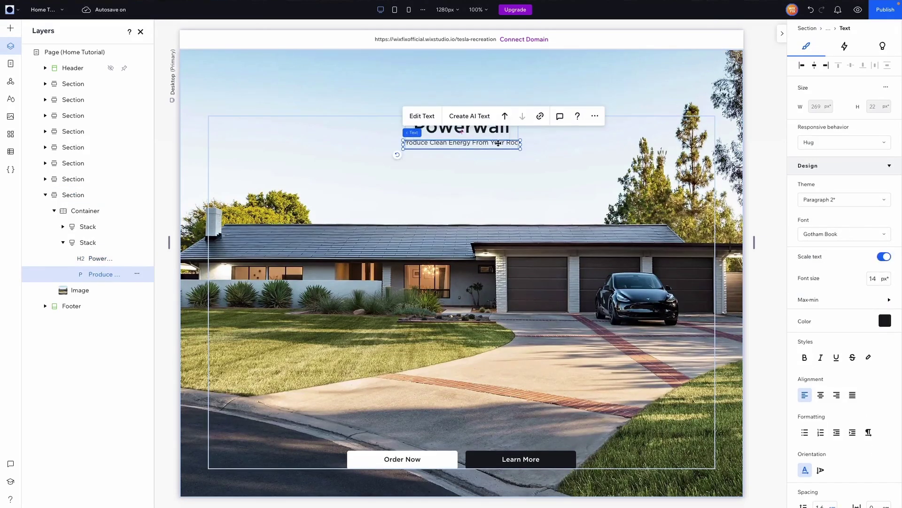
left_click(524, 191)
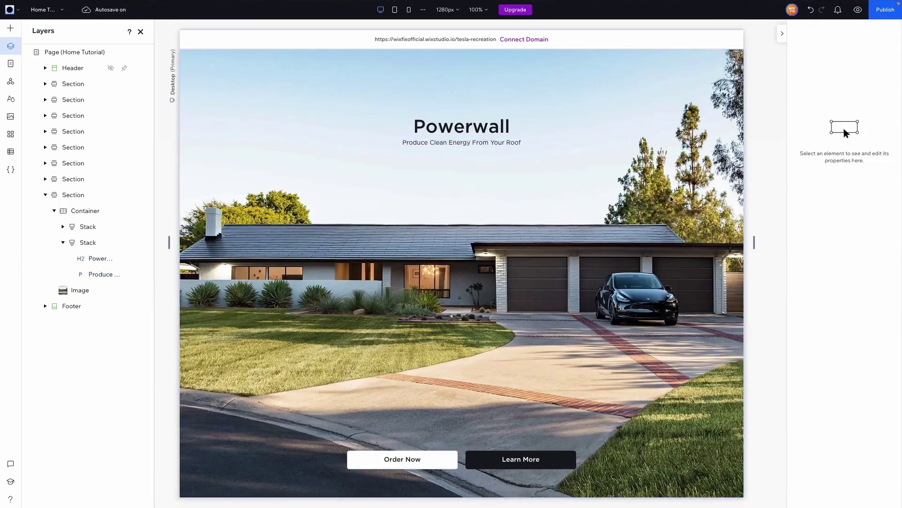
left_click(528, 193)
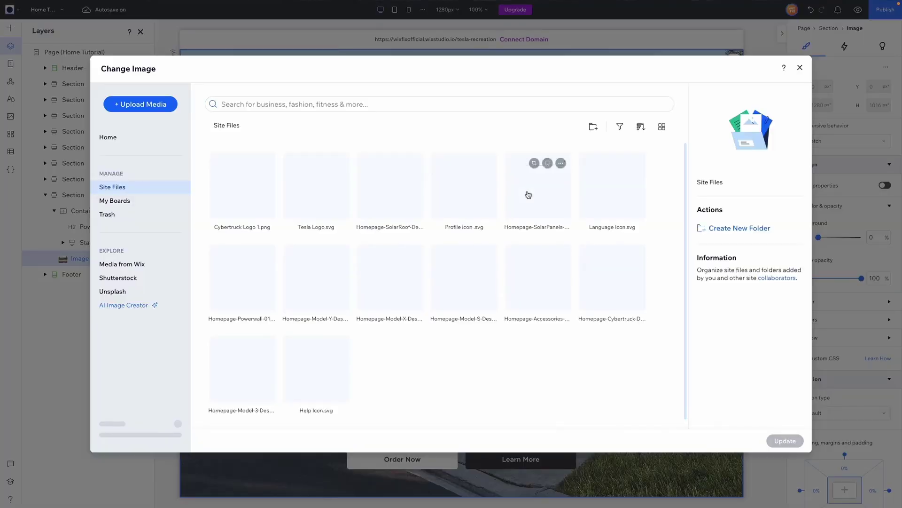
double_click(528, 194)
Duplicate the Powerwall section and change the copy's heading to "Accessories".
left_click(45, 195)
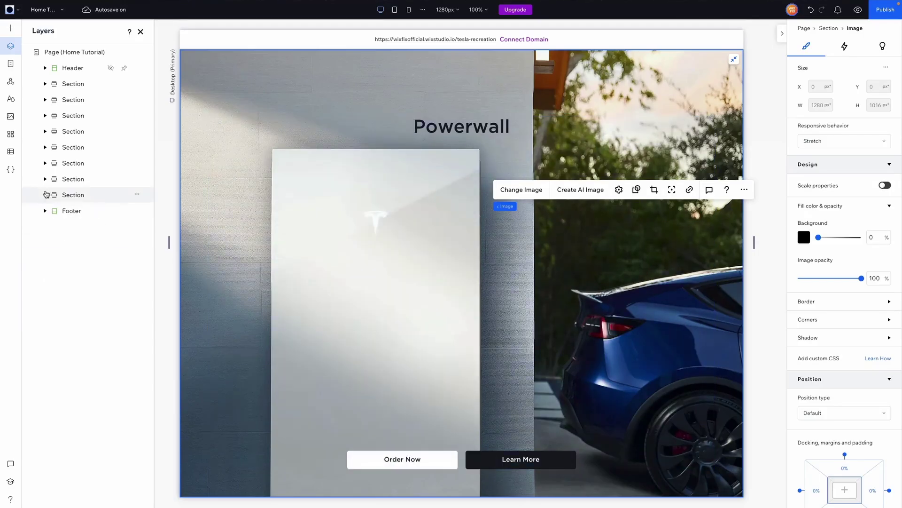
left_click(76, 196)
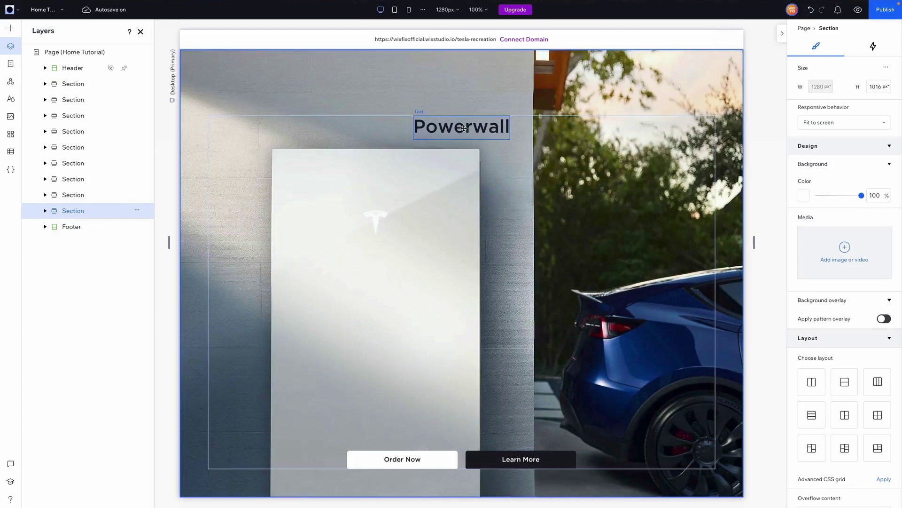
left_click(462, 127)
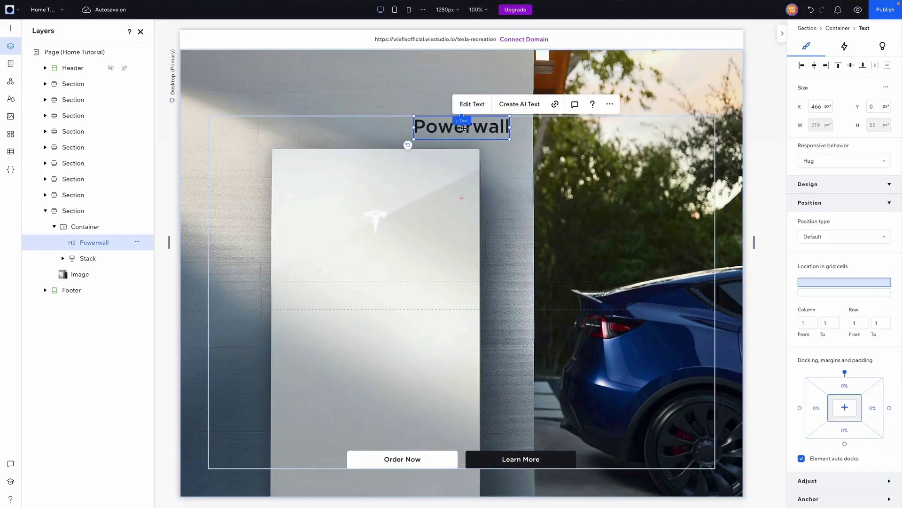
left_click(463, 128)
type("Accessories")
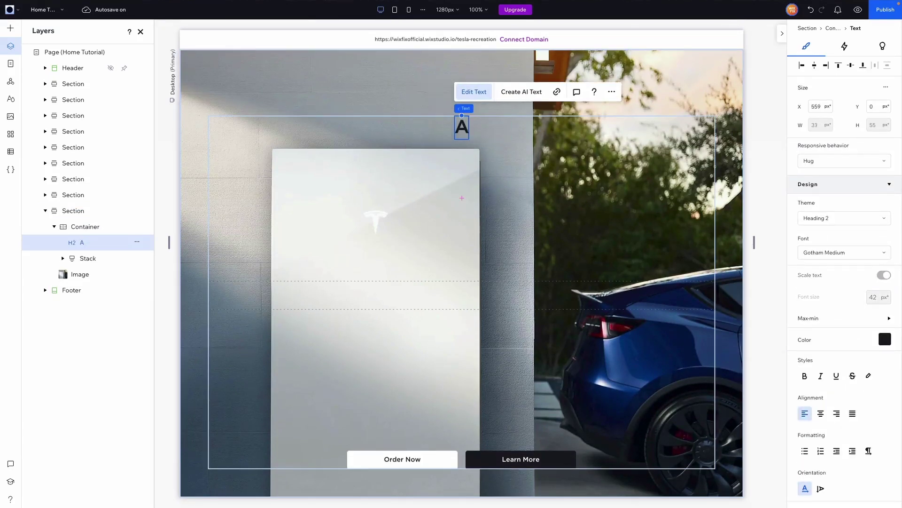
Unstack the two buttons in the Accessories section and delete the Learn More button.
left_click(470, 459)
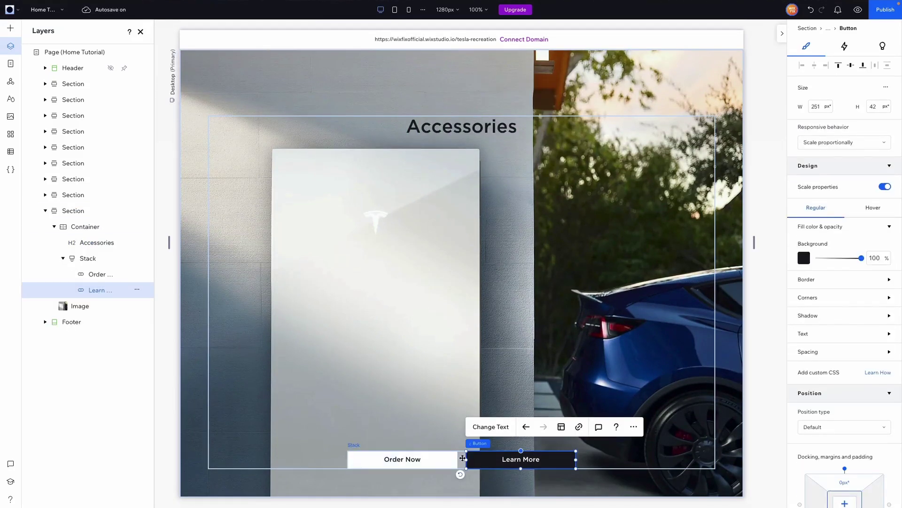
left_click(463, 457)
left_click(438, 427)
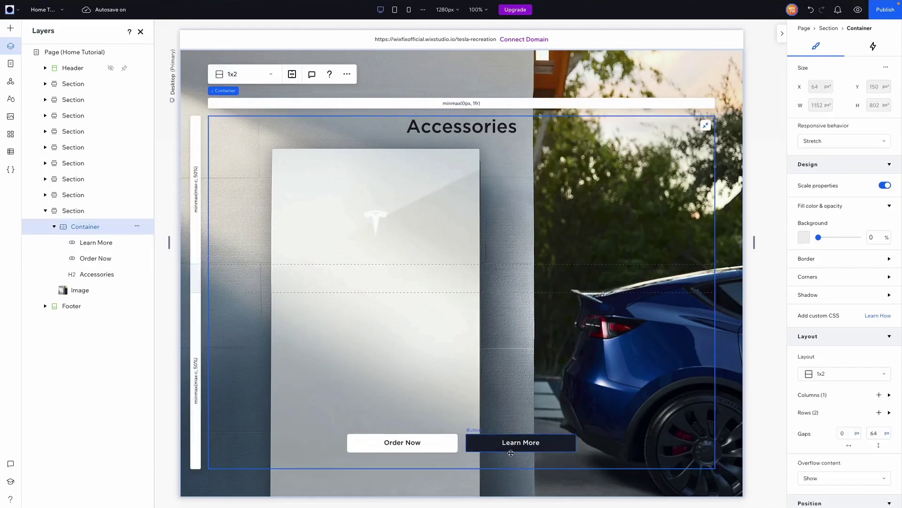
left_click(510, 442)
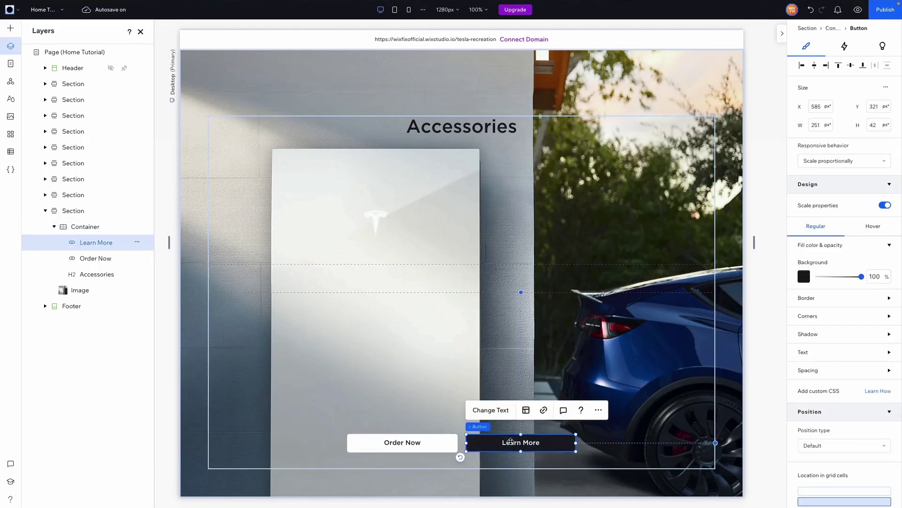
key("Delete")
Center the Order Now button horizontally at the bottom of the container and relabel it "Shop Now".
left_click(423, 442)
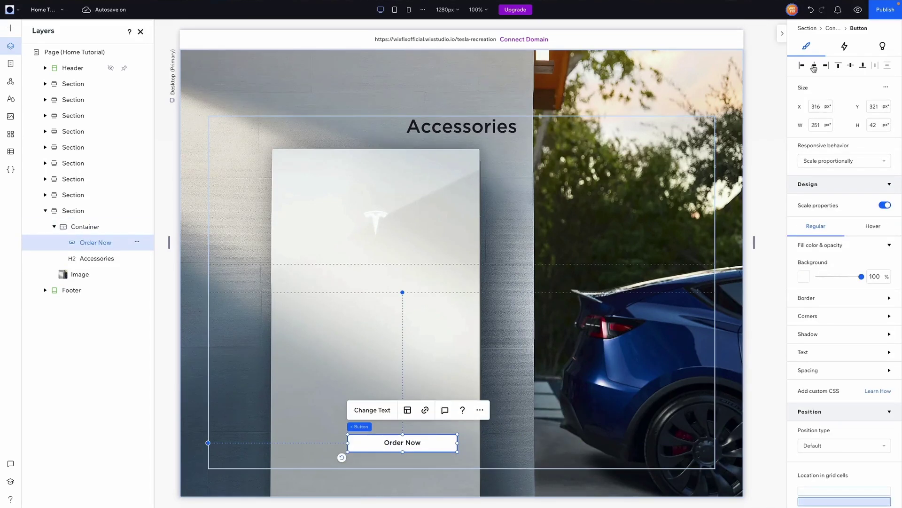
left_click(842, 66)
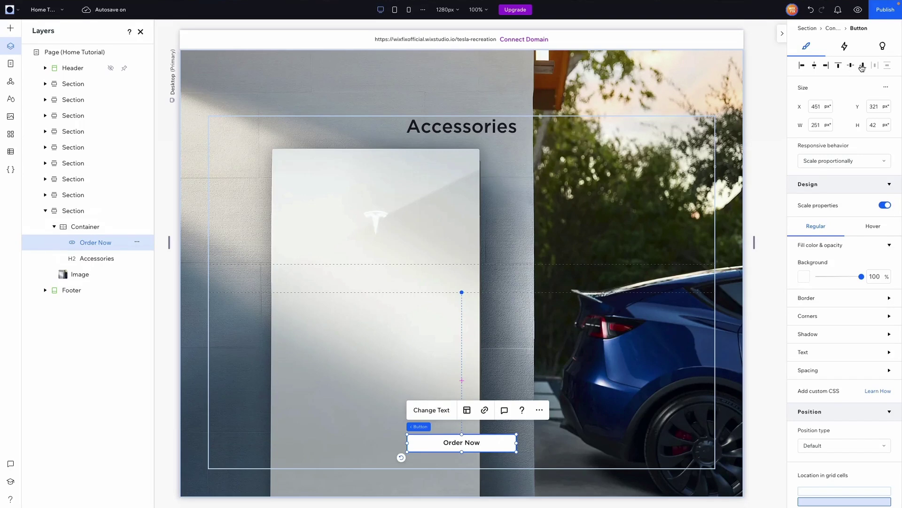
left_click_drag(431, 442, 431, 459)
left_click(430, 425)
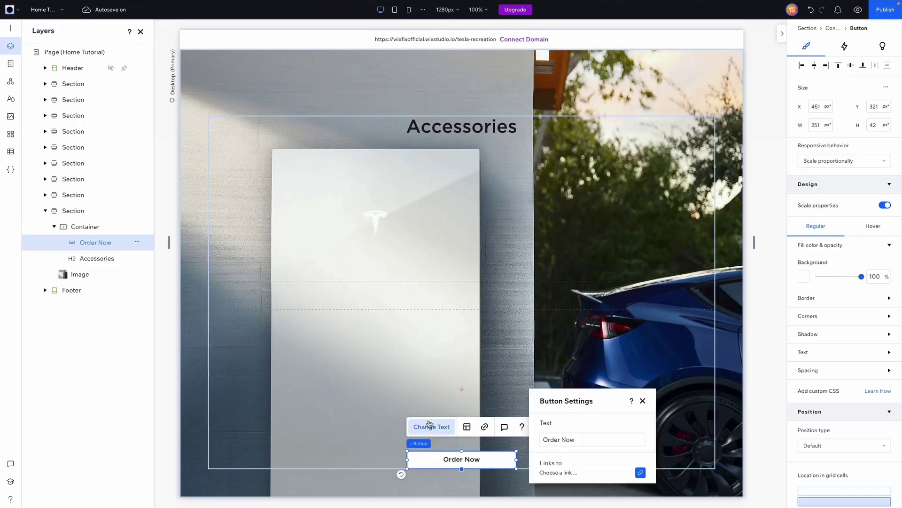
type("Shop")
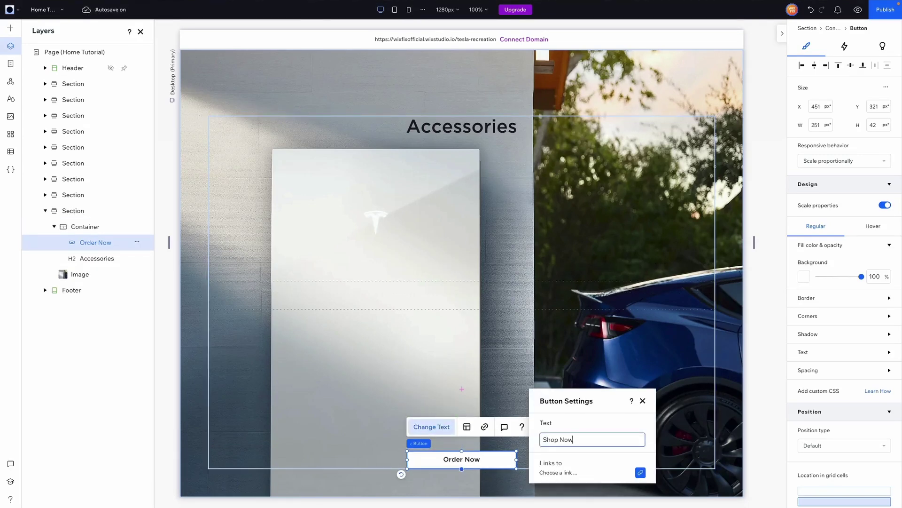
Preview the site and examine the vehicle sections from Model 3 down to Model S.
left_click(858, 10)
scroll(823, 121, "down", 4)
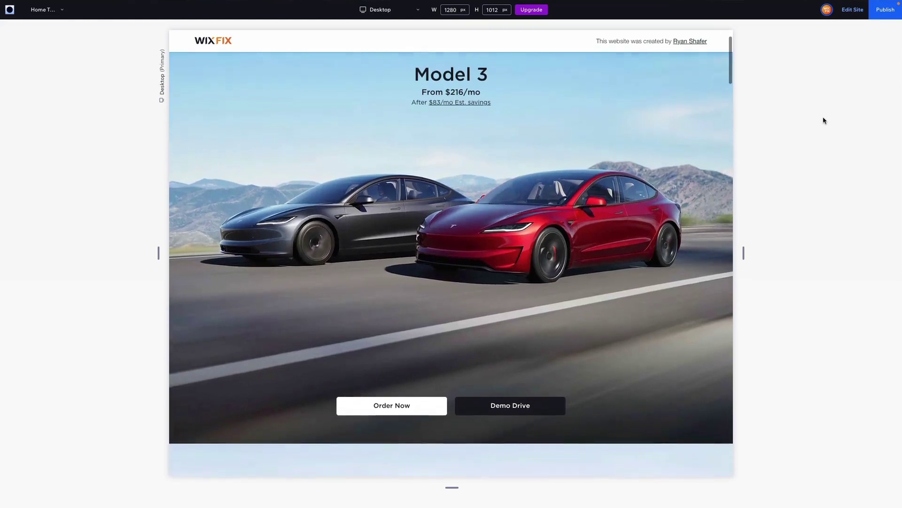
scroll(823, 121, "down", 10)
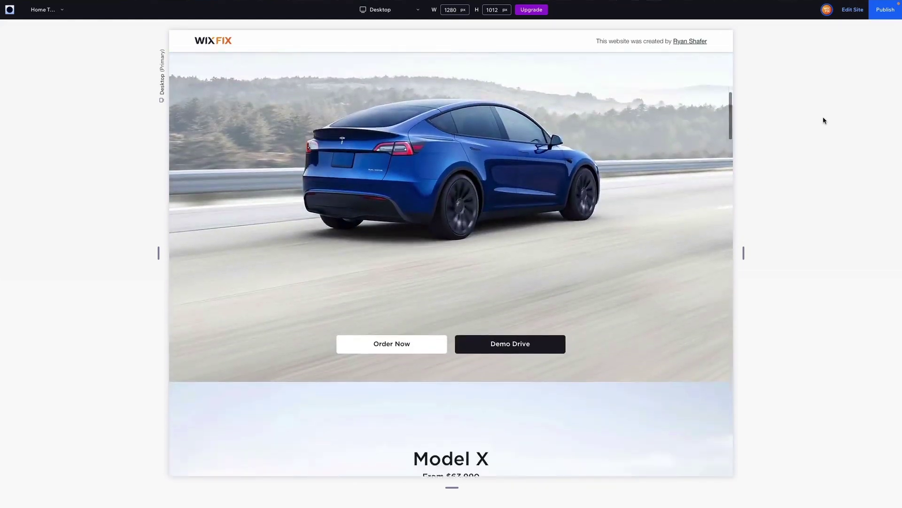
scroll(823, 120, "down", 12)
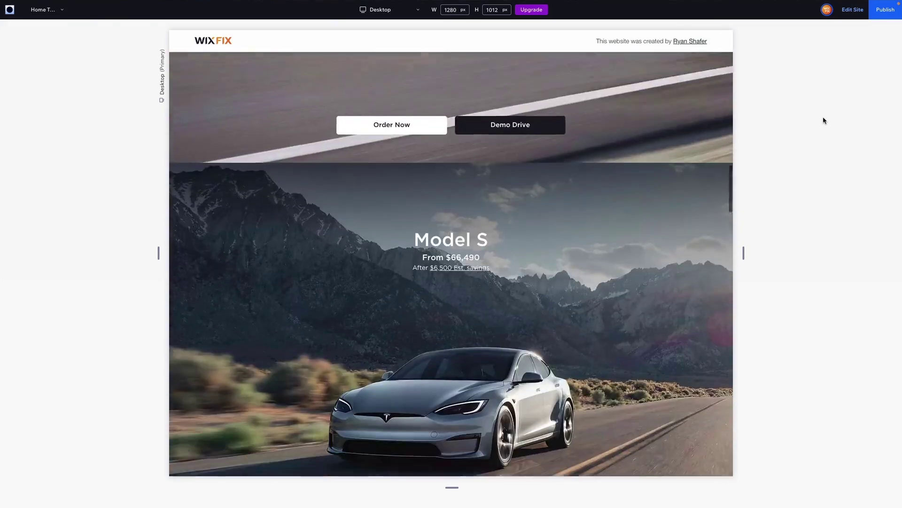